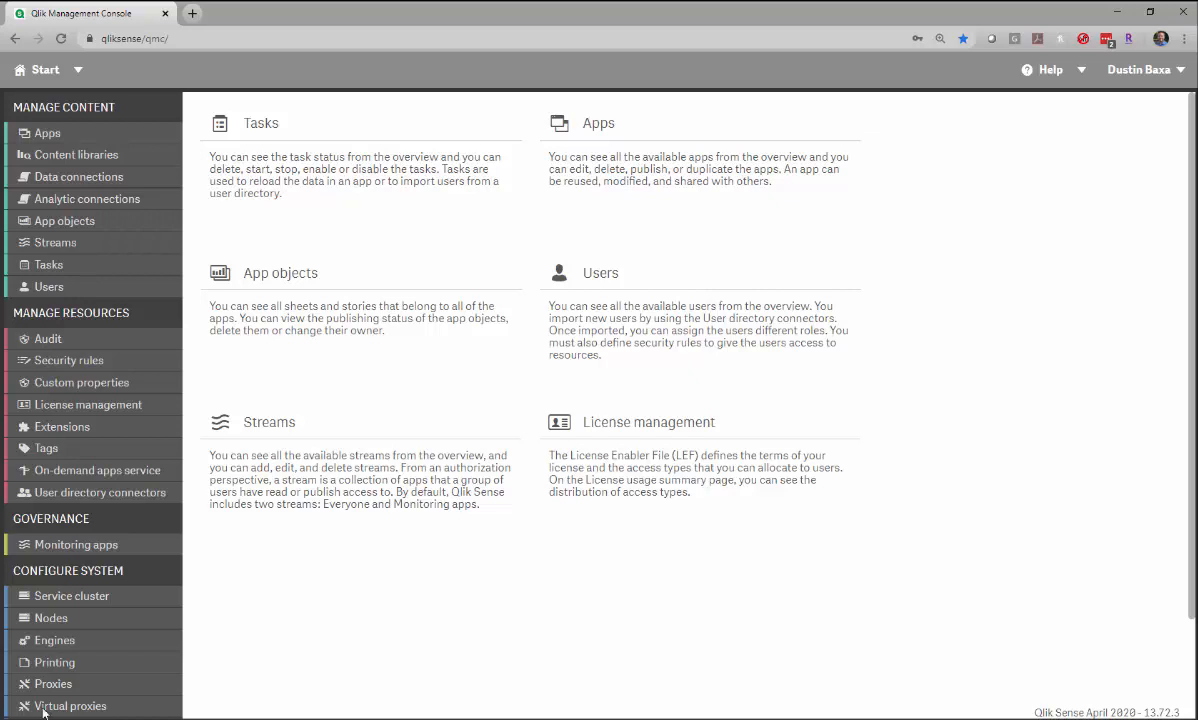
Step: Review the TeamContentLibraryAdmin custom property's resource types and values
click(58, 388)
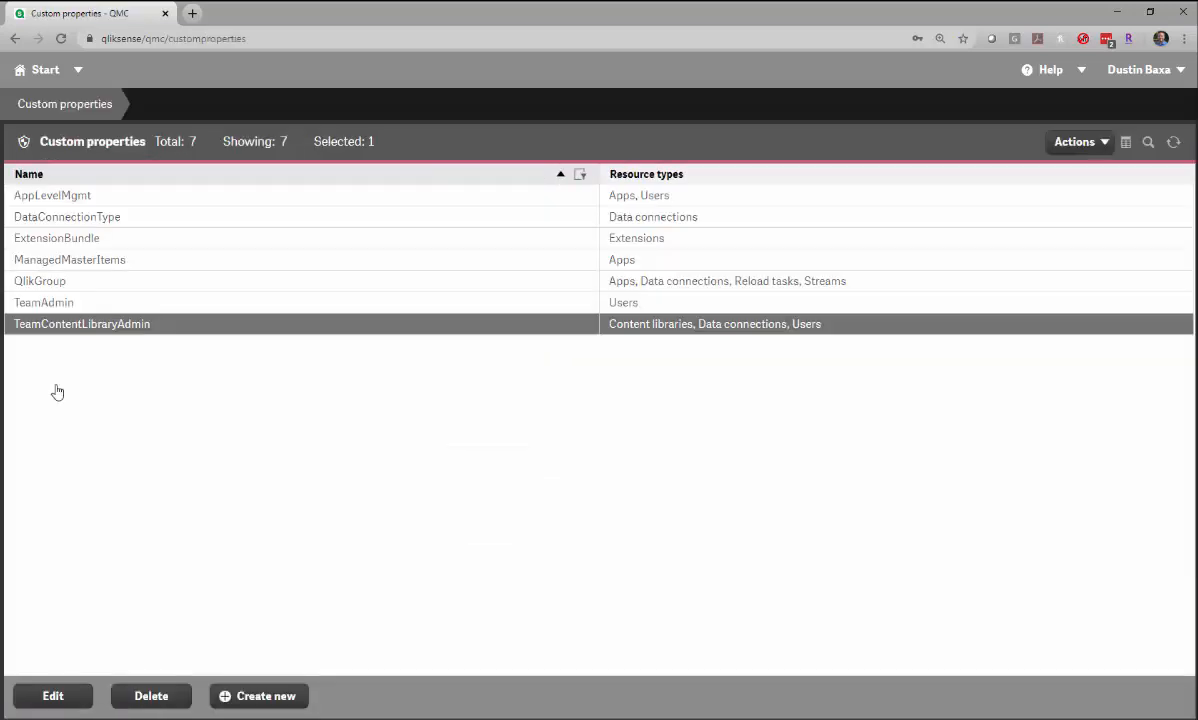
double_click(98, 326)
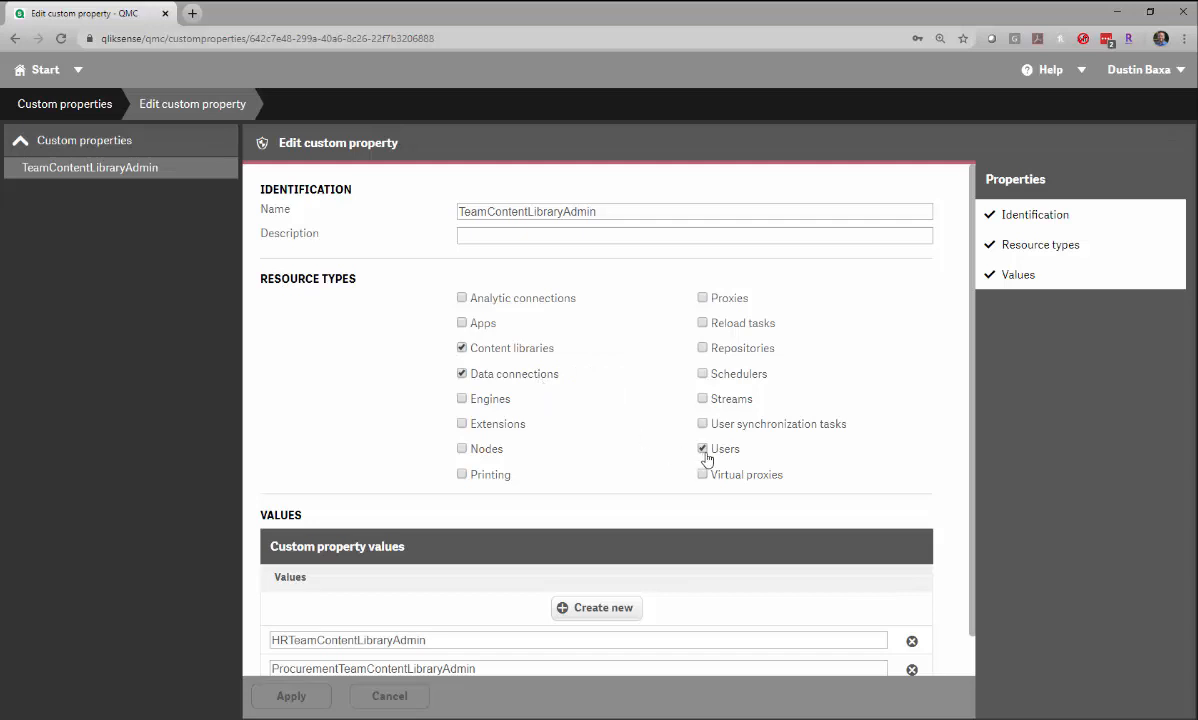
scroll(704, 459, down, 1)
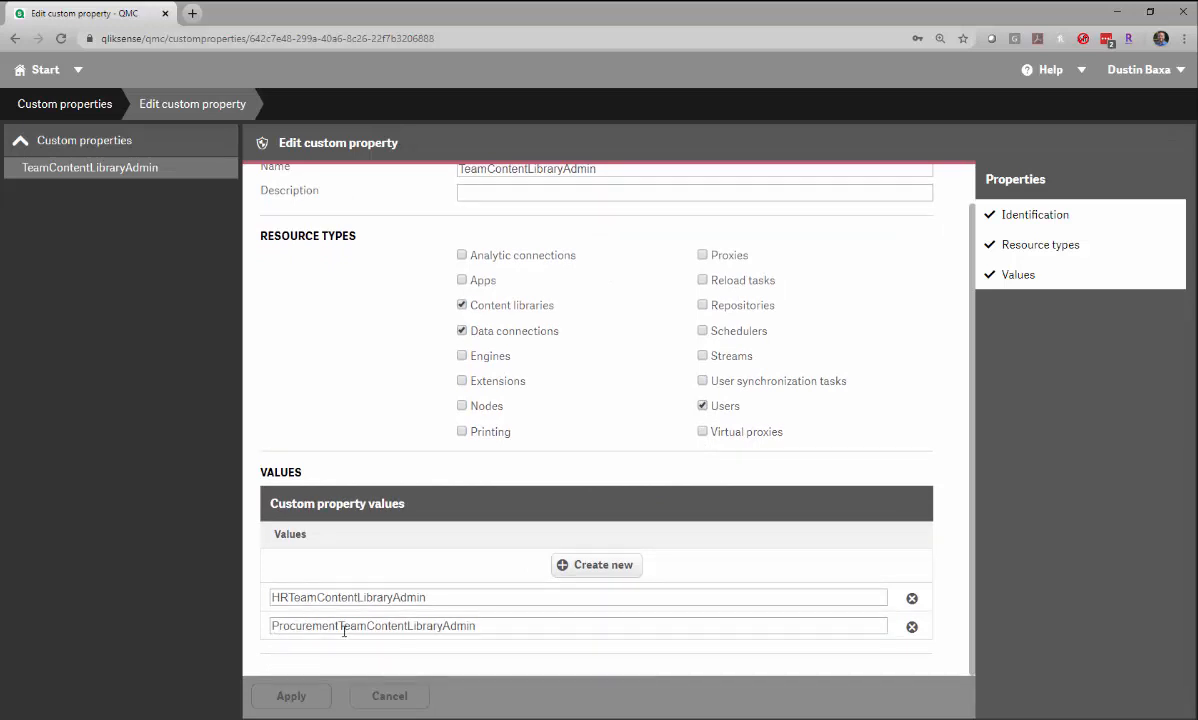
scroll(326, 557, up, 1)
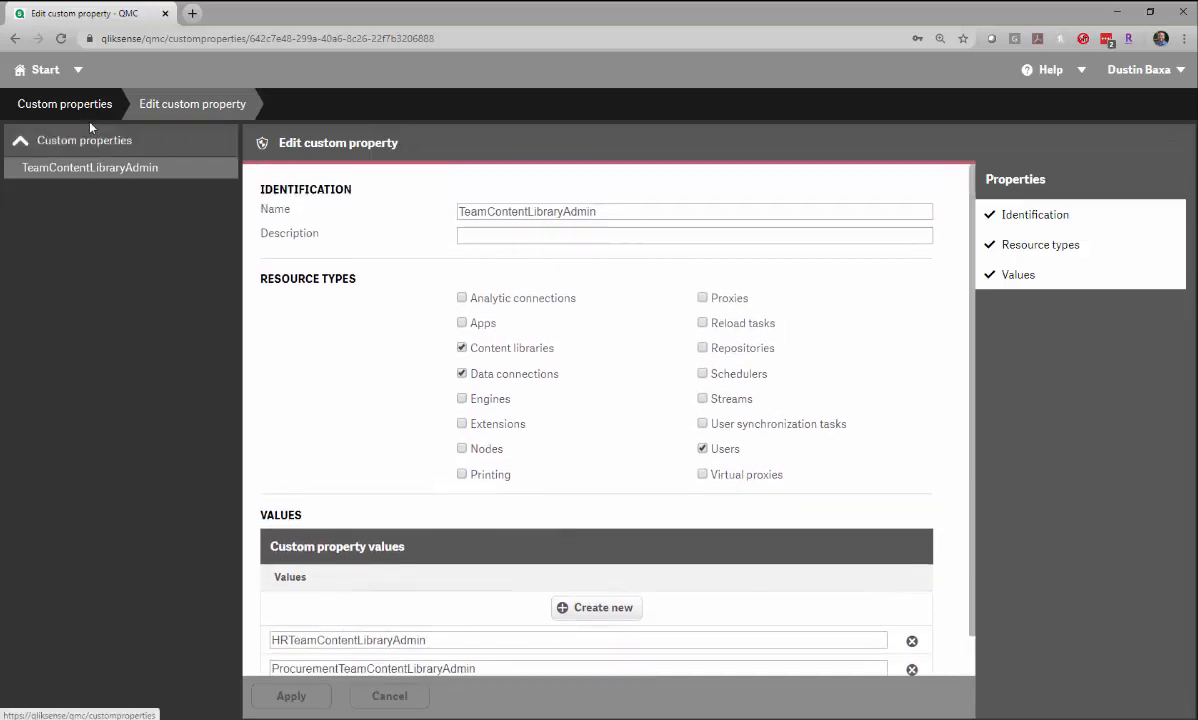
Step: Open HR User 1 from the user list to examine its admin roles and custom properties
click(44, 80)
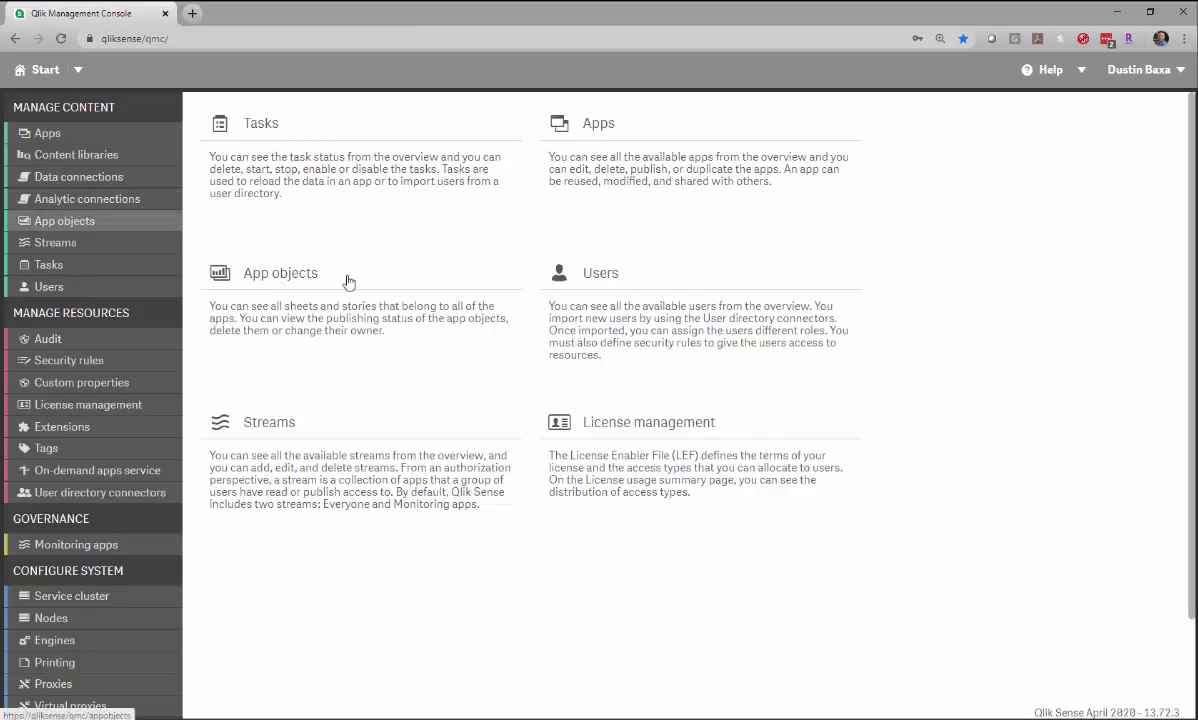
click(574, 327)
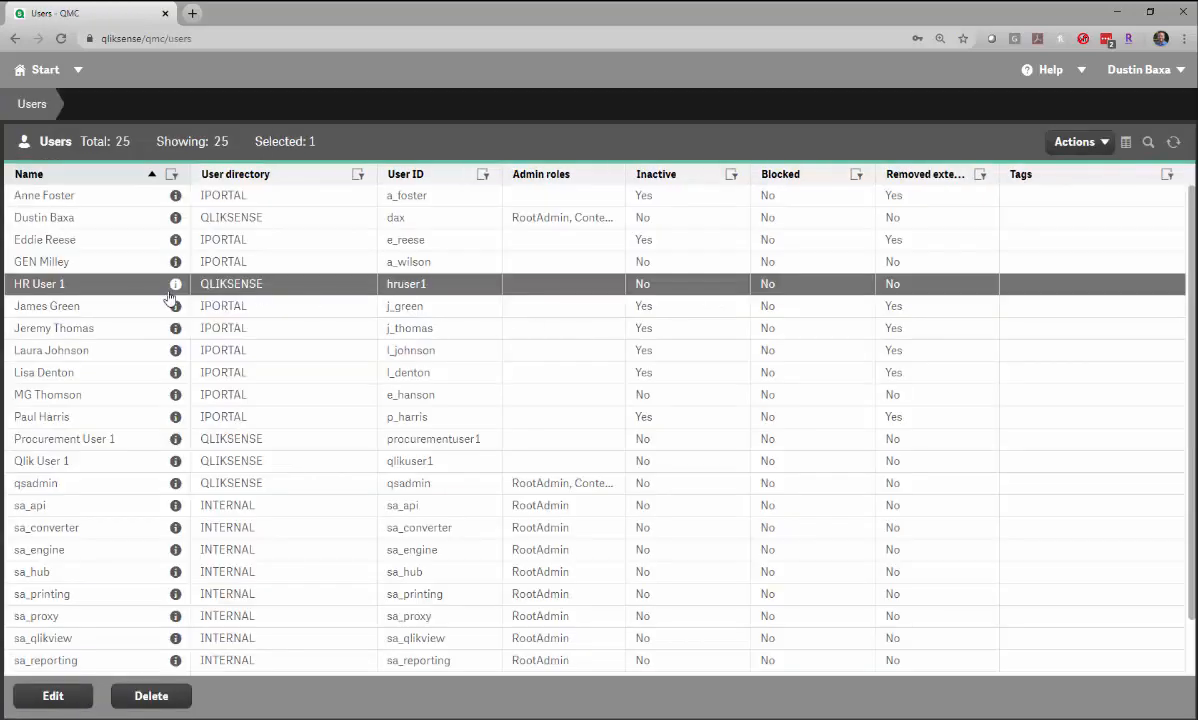
double_click(40, 282)
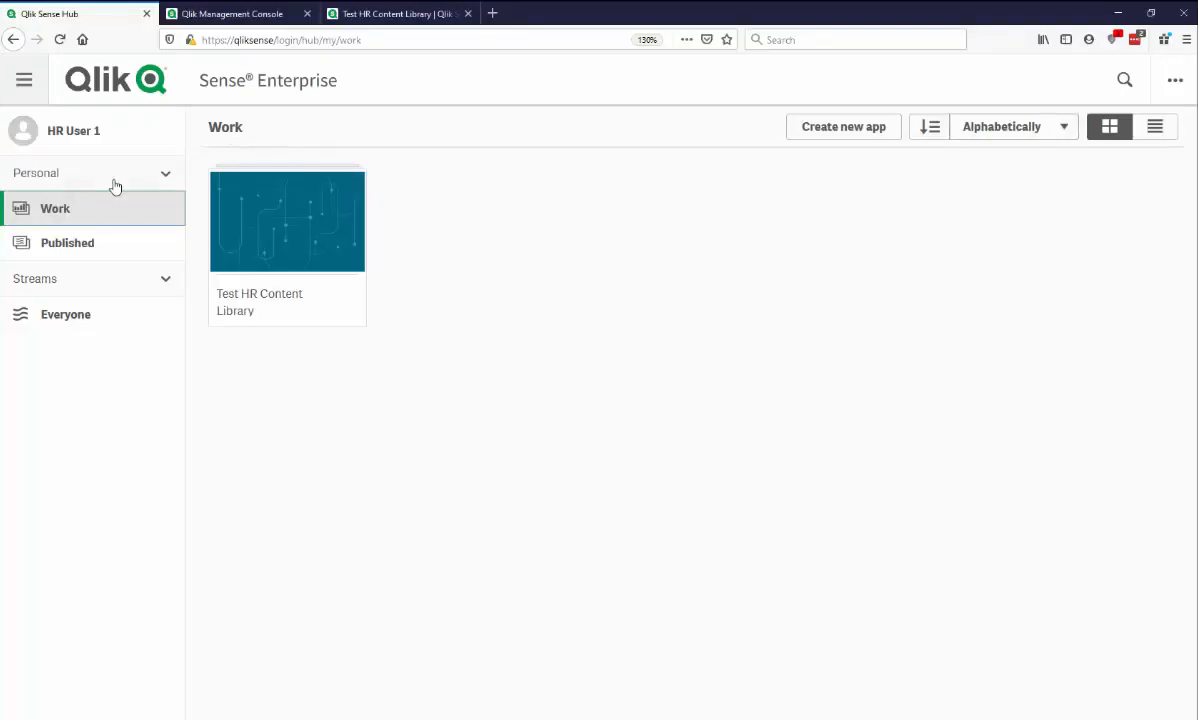
Step: In the HR user's browser session, reload the management console to check section access, and view the Test HR Content Library app
click(235, 18)
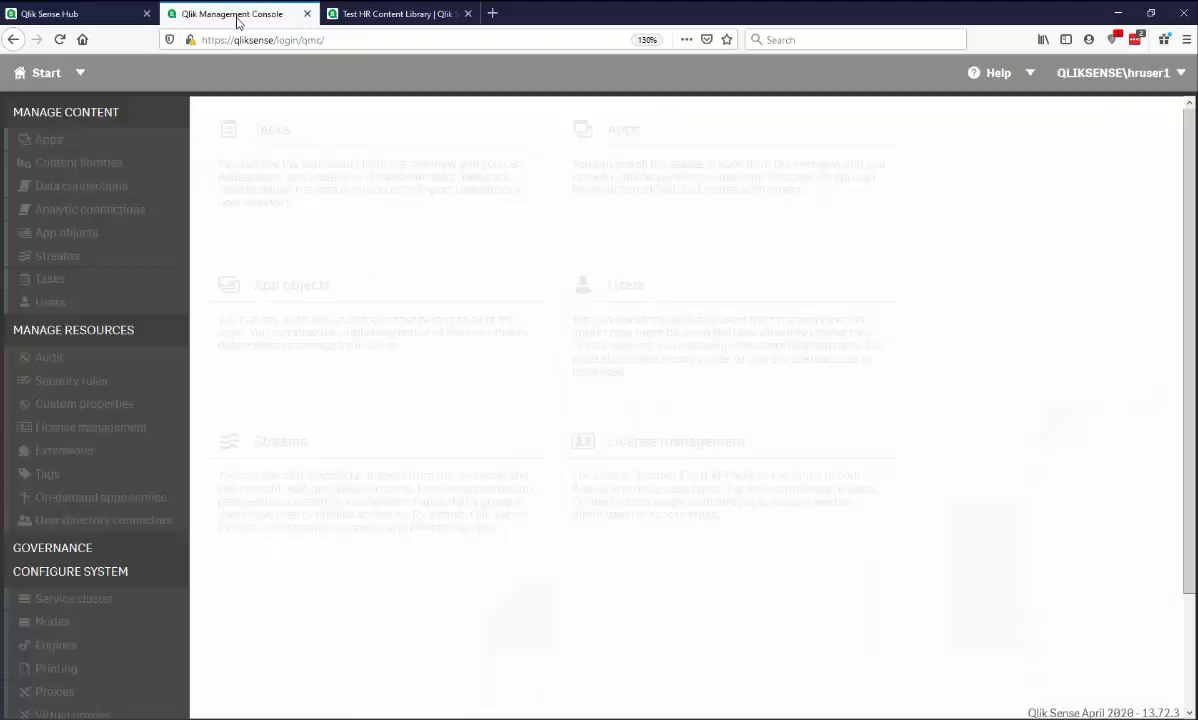
click(59, 39)
scroll(76, 580, down, 3)
scroll(77, 674, up, 3)
click(370, 21)
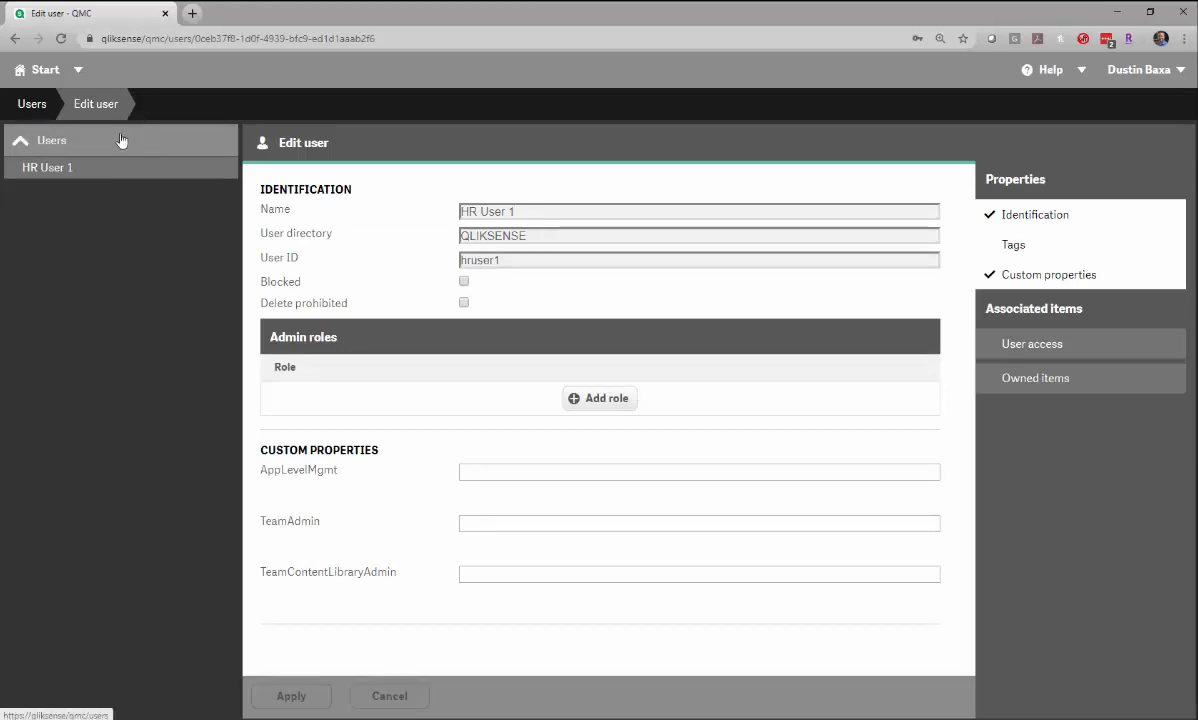
Step: List the security rules sorted by name in descending order and widen the Name column to show full rule names
click(36, 74)
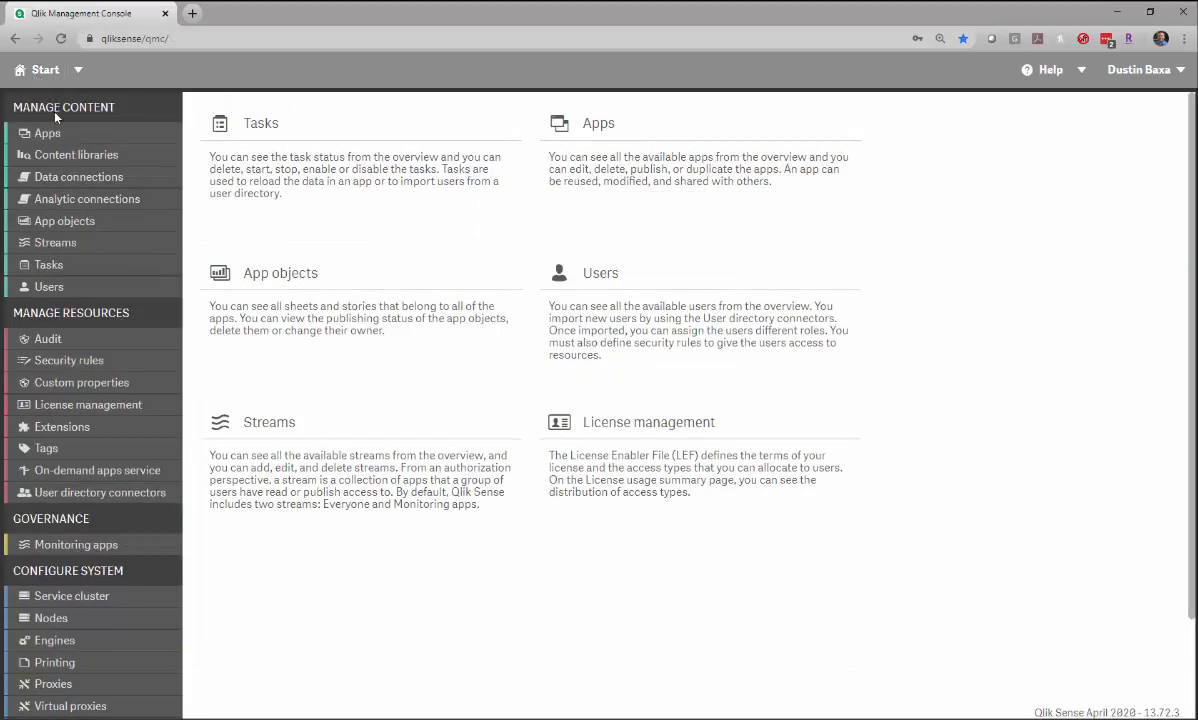
scroll(83, 372, down, 1)
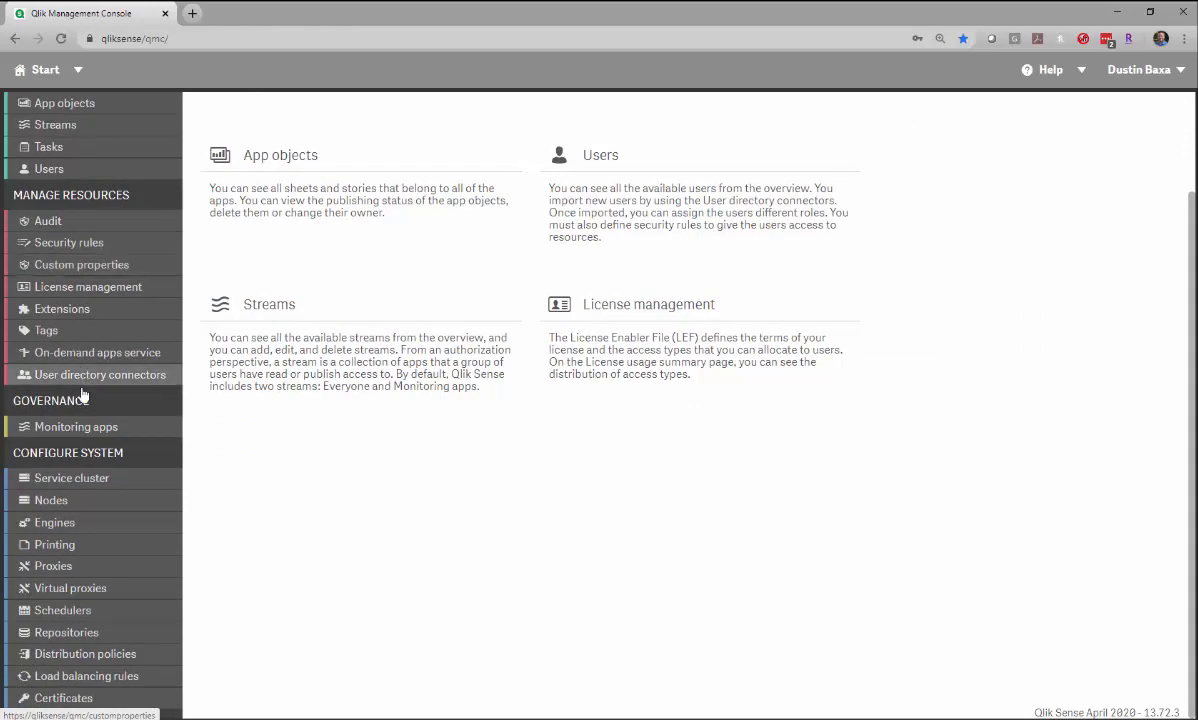
click(94, 245)
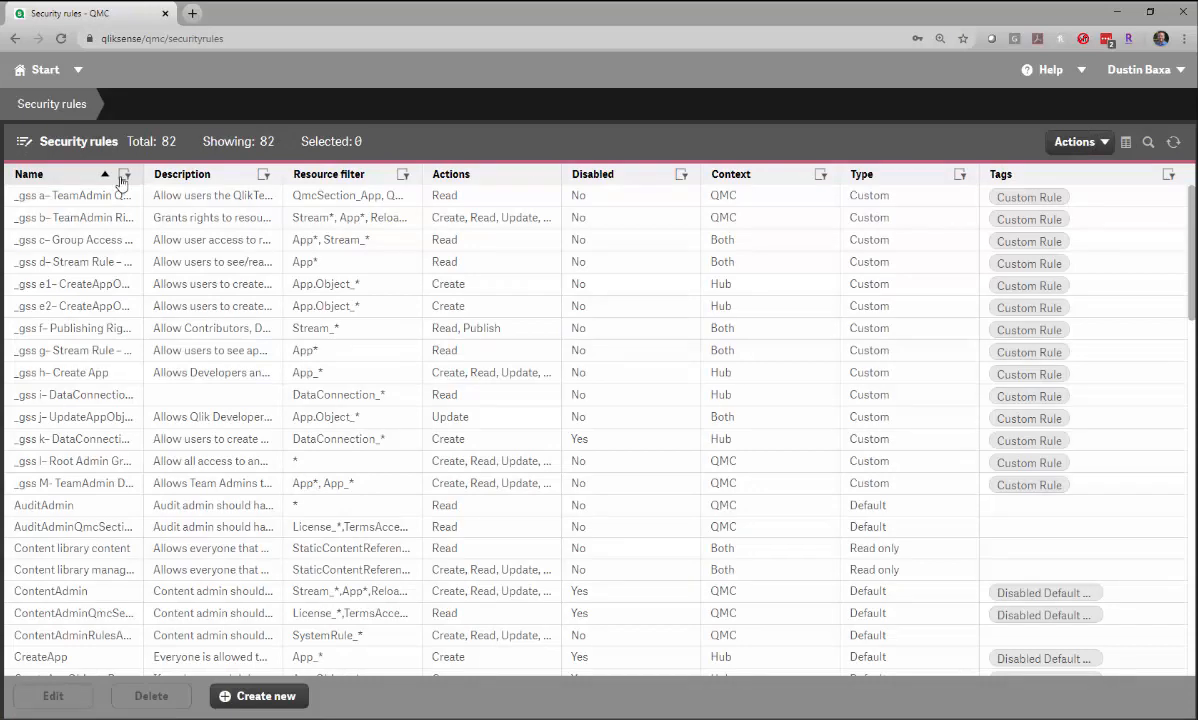
click(106, 175)
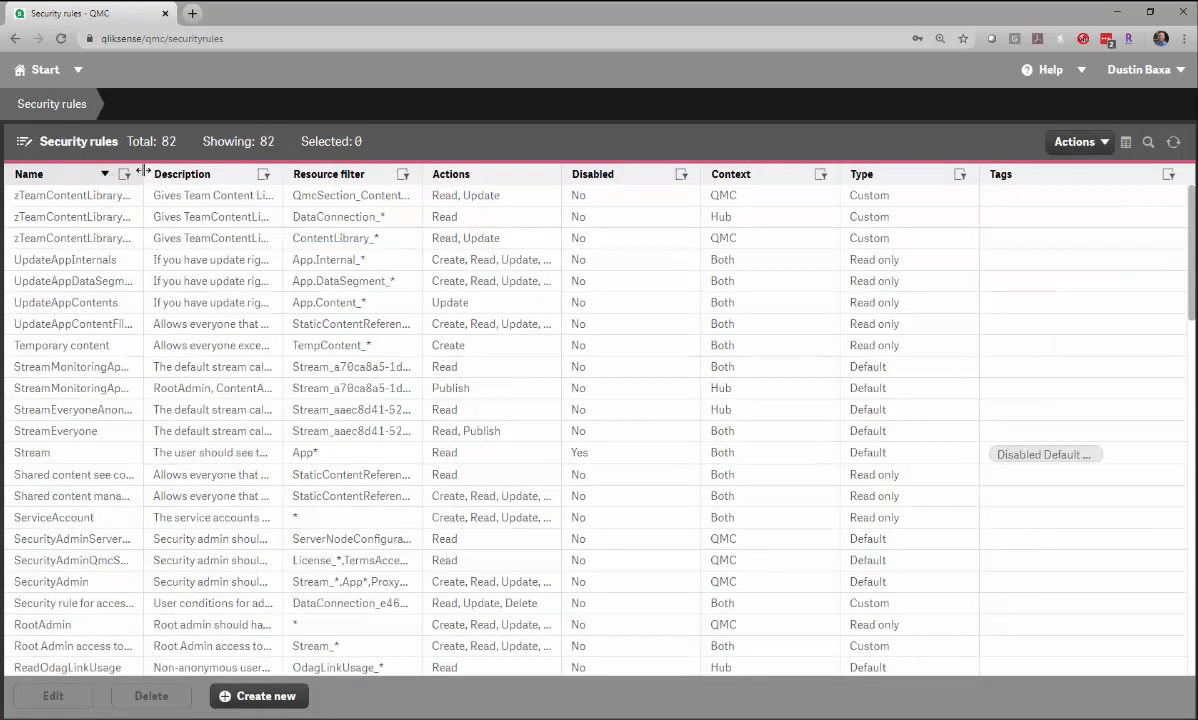
drag(143, 175, 311, 177)
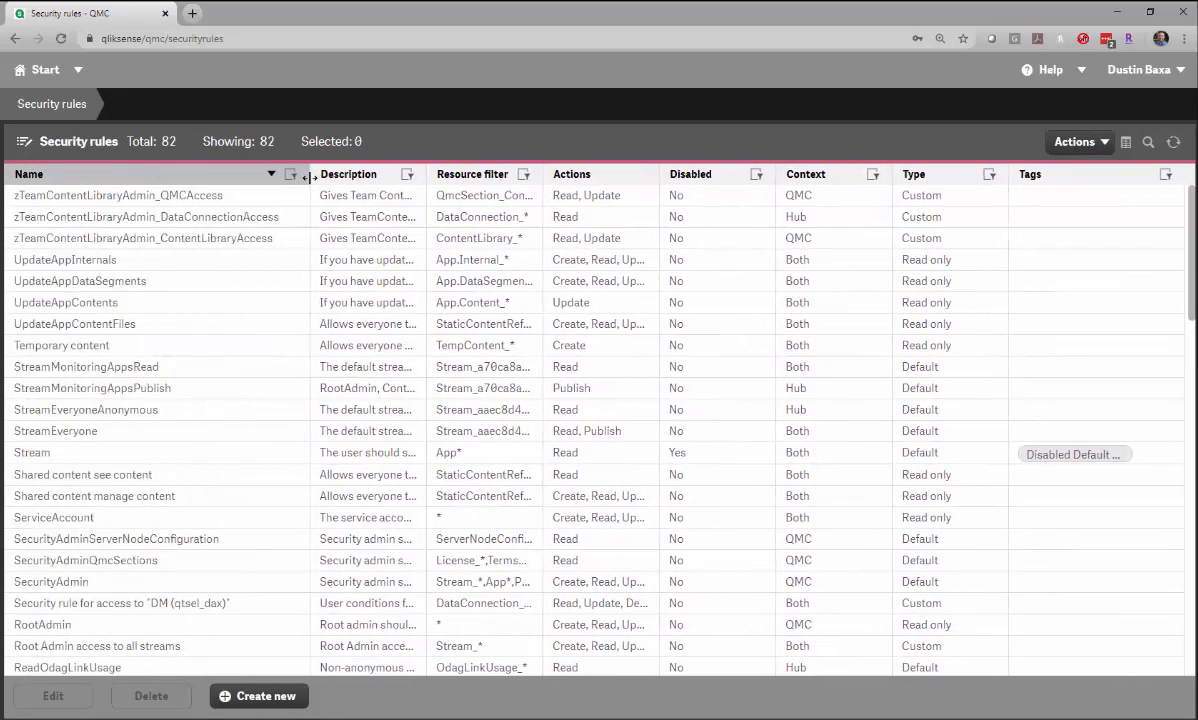
Step: Examine the resource filter, actions and condition of the zTeamContentLibraryAdmin_QMCAccess security rule, and return to the rule list
double_click(195, 198)
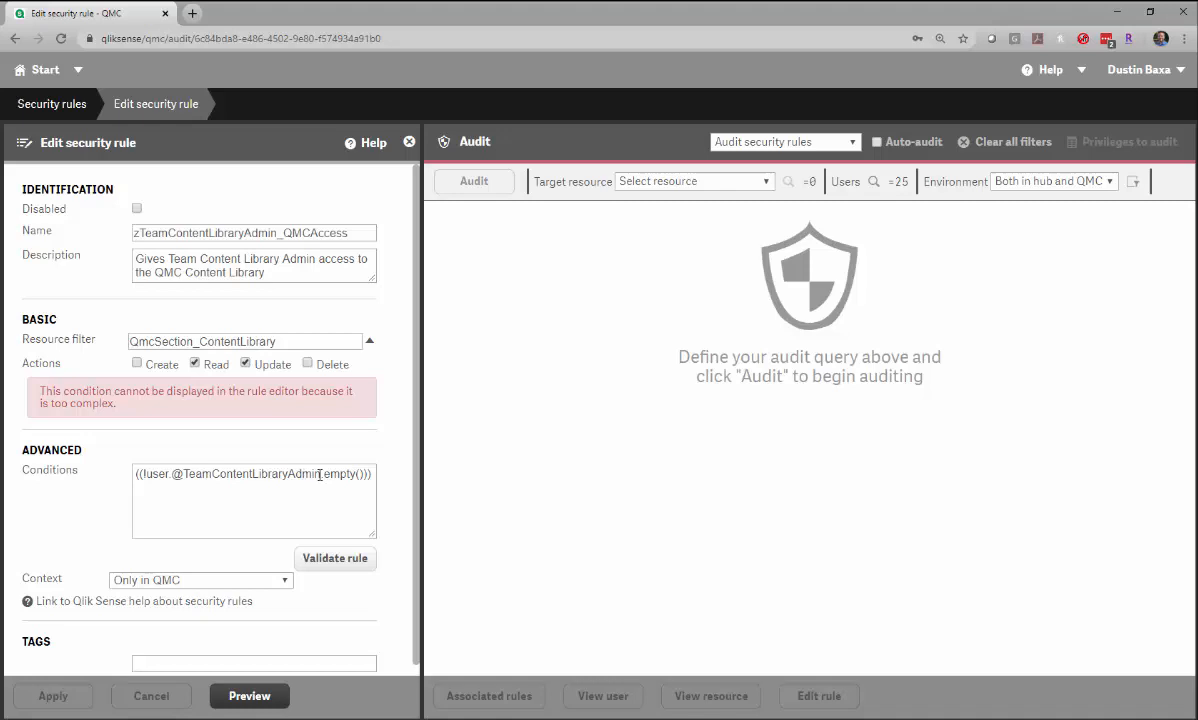
drag(276, 341, 201, 341)
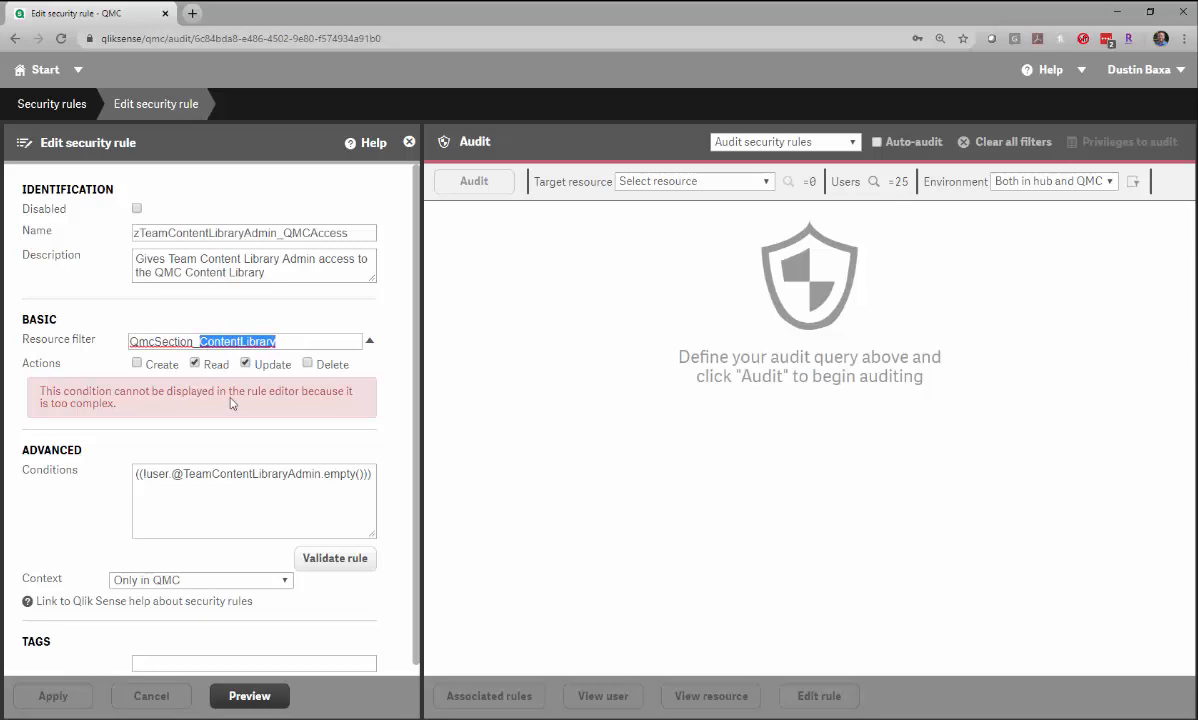
click(52, 110)
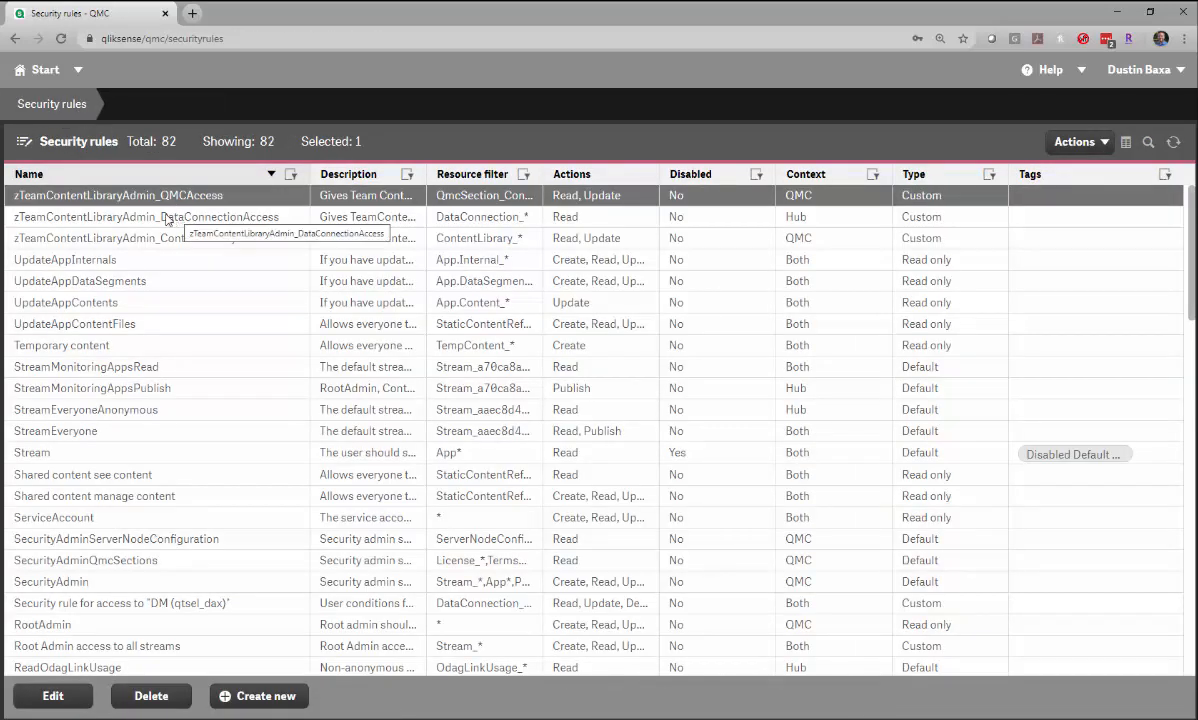
Step: Review the conditions and actions of the zTeamContentLibraryAdmin_DataConnectionAccess and zTeamContentLibraryAdmin_ContentLibraryAccess security rules
double_click(170, 218)
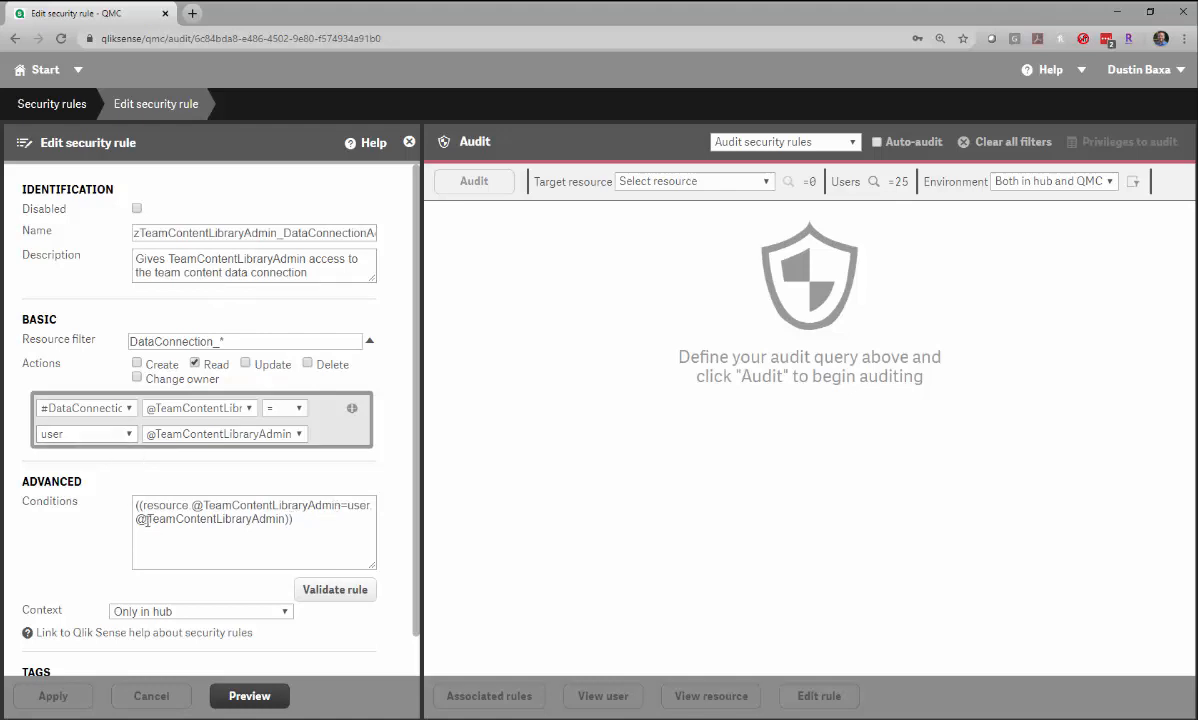
drag(147, 520, 284, 525)
click(296, 522)
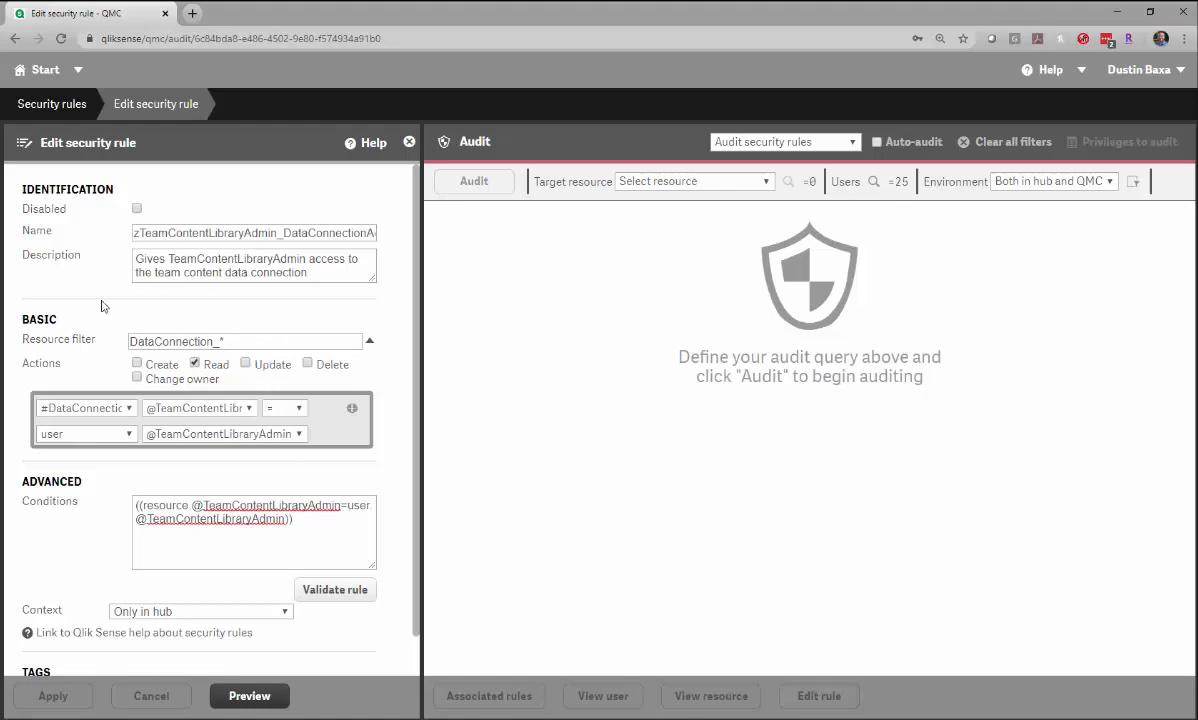
click(53, 110)
double_click(178, 239)
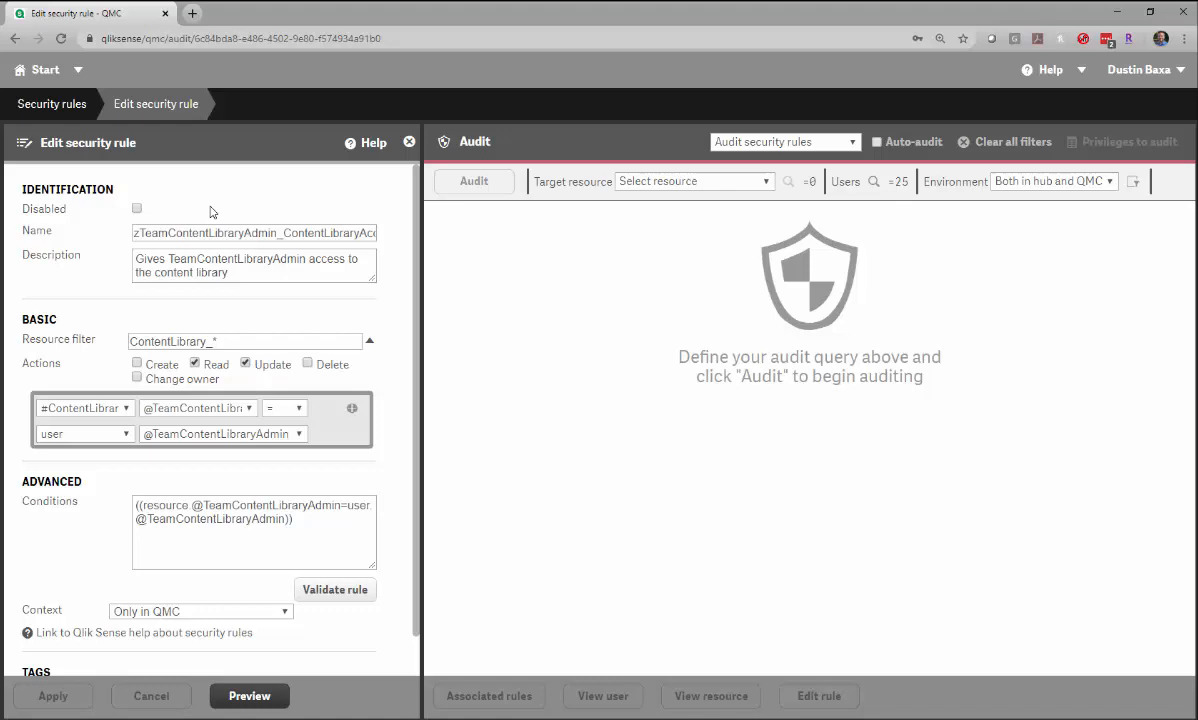
Step: Assign the HRTeamContentLibraryAdmin value to HR User 1's TeamContentLibraryAdmin property and apply the change
click(36, 76)
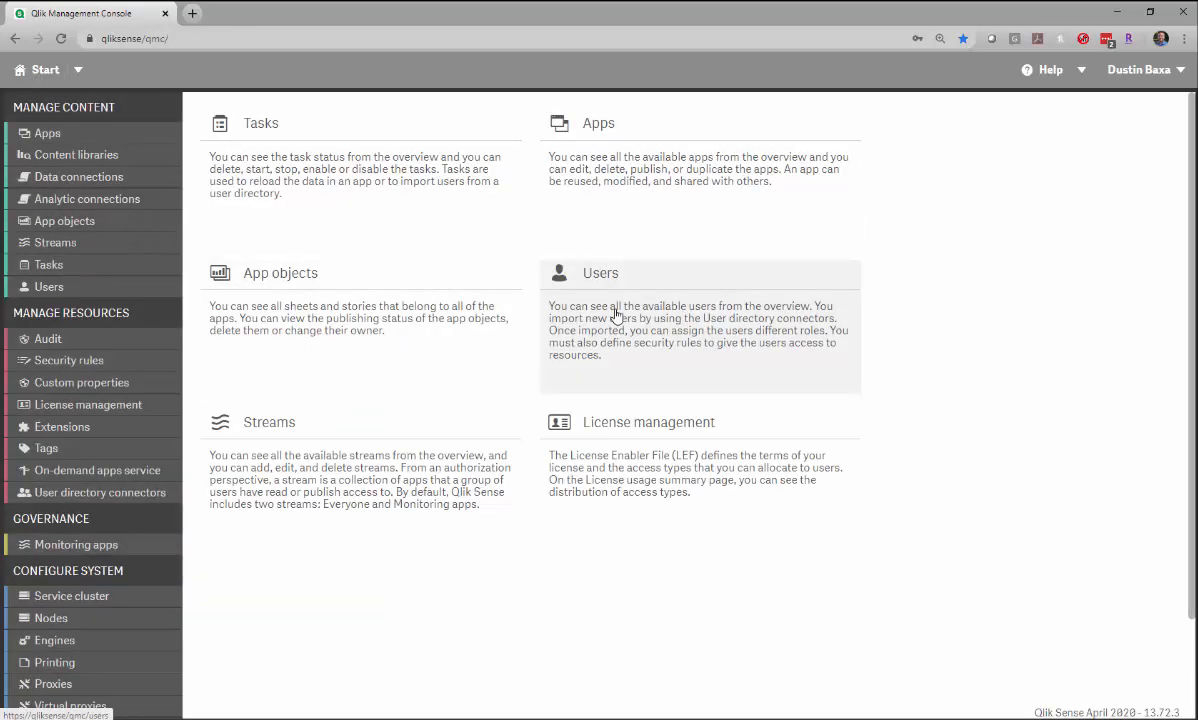
click(616, 313)
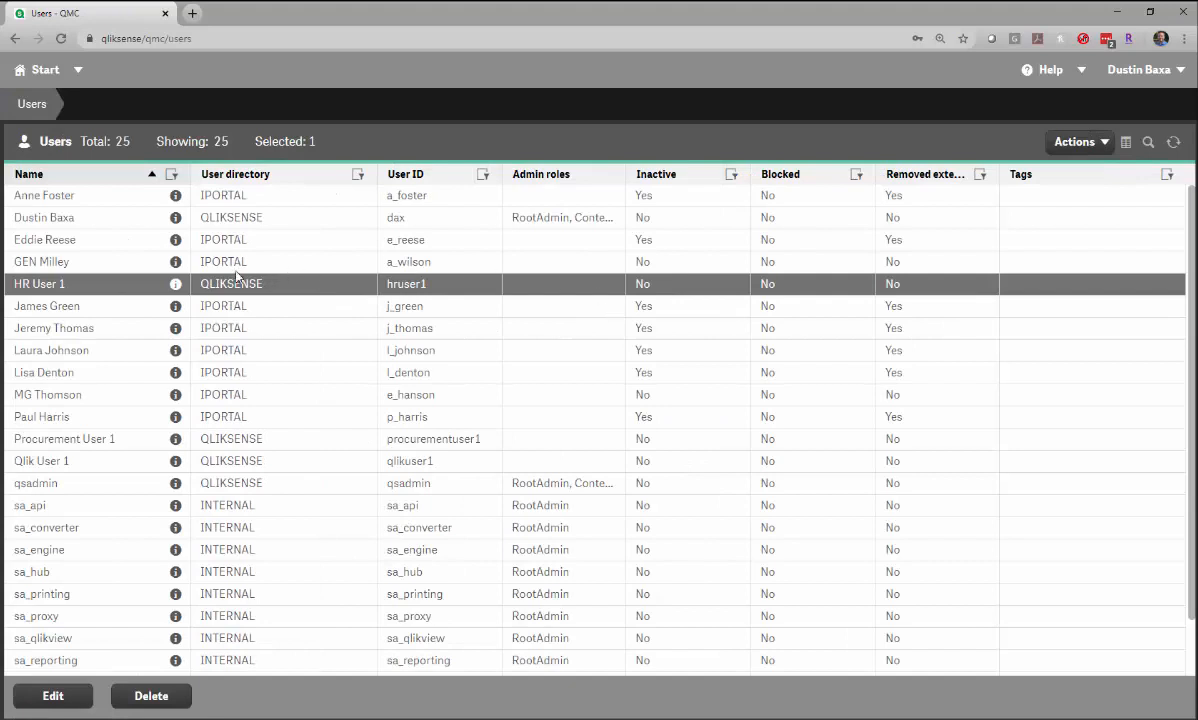
double_click(76, 282)
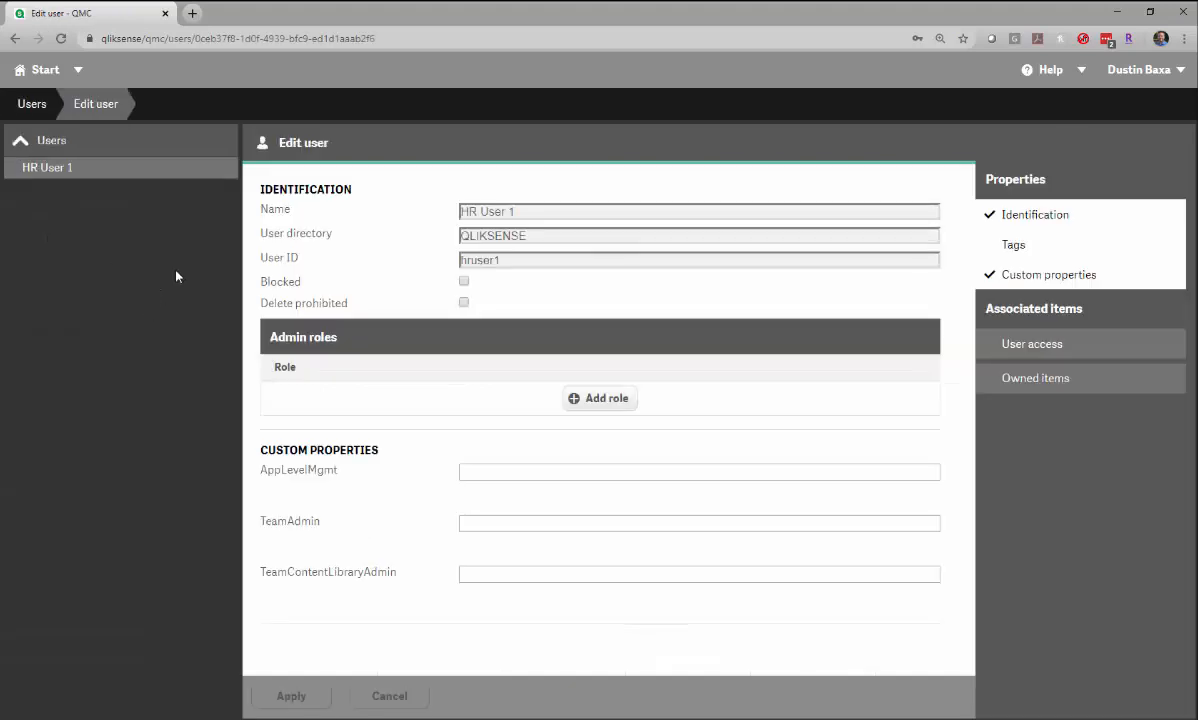
click(502, 570)
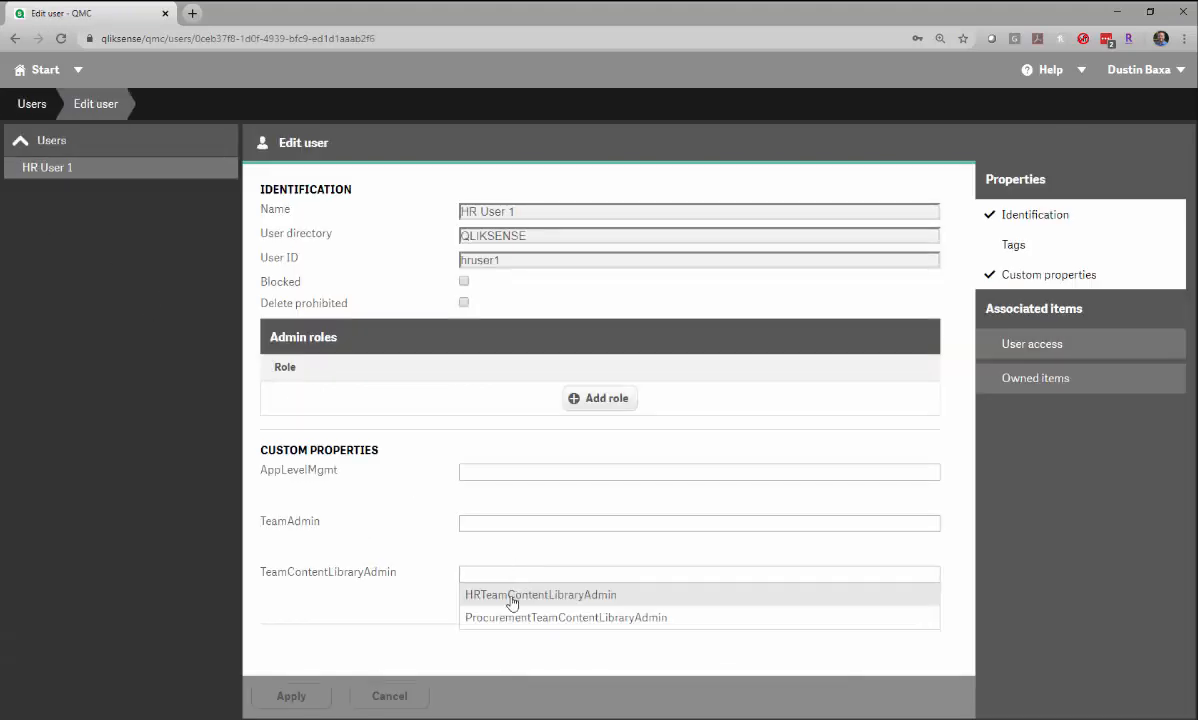
click(482, 601)
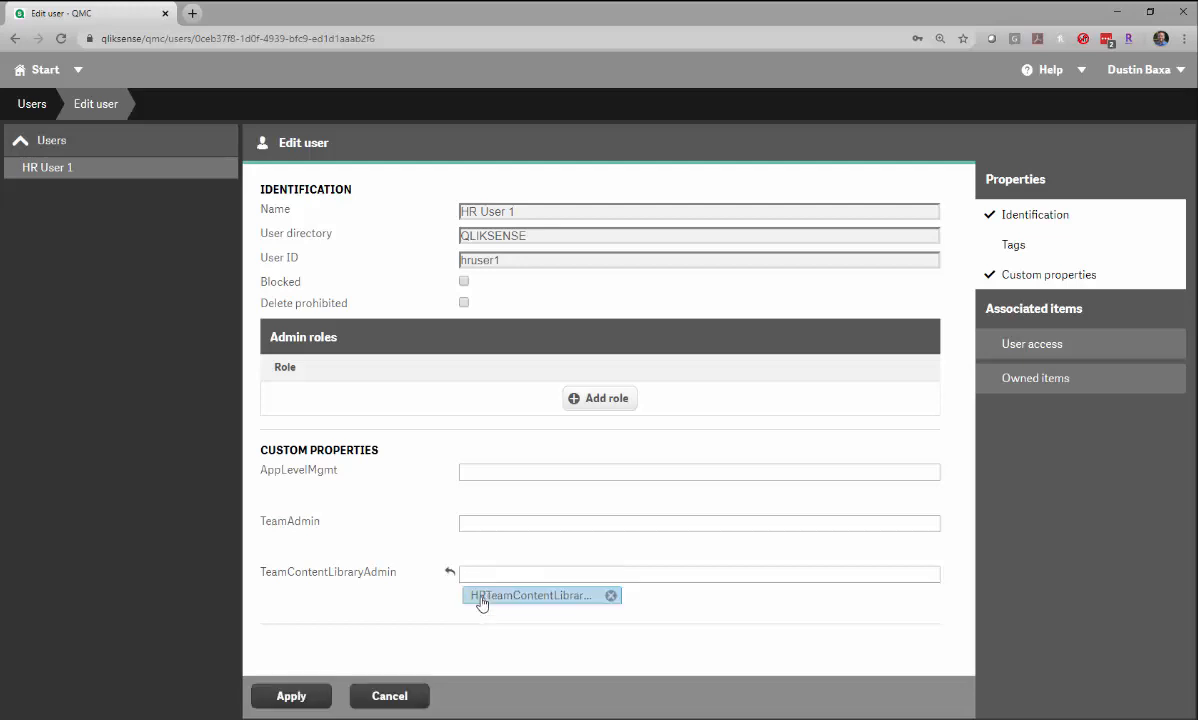
click(312, 697)
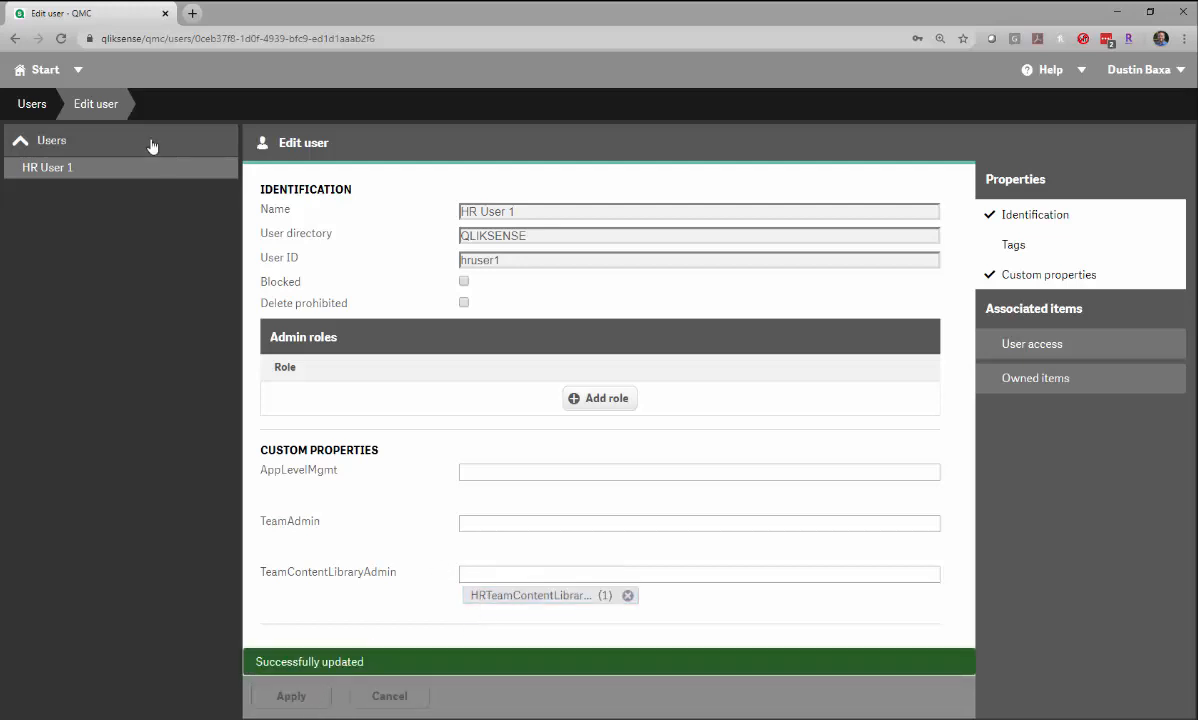
Step: Set the HRTeamContent content library's TeamContentLibraryAdmin property to HRTeamContentLibraryAdmin and apply the change
click(42, 69)
click(63, 160)
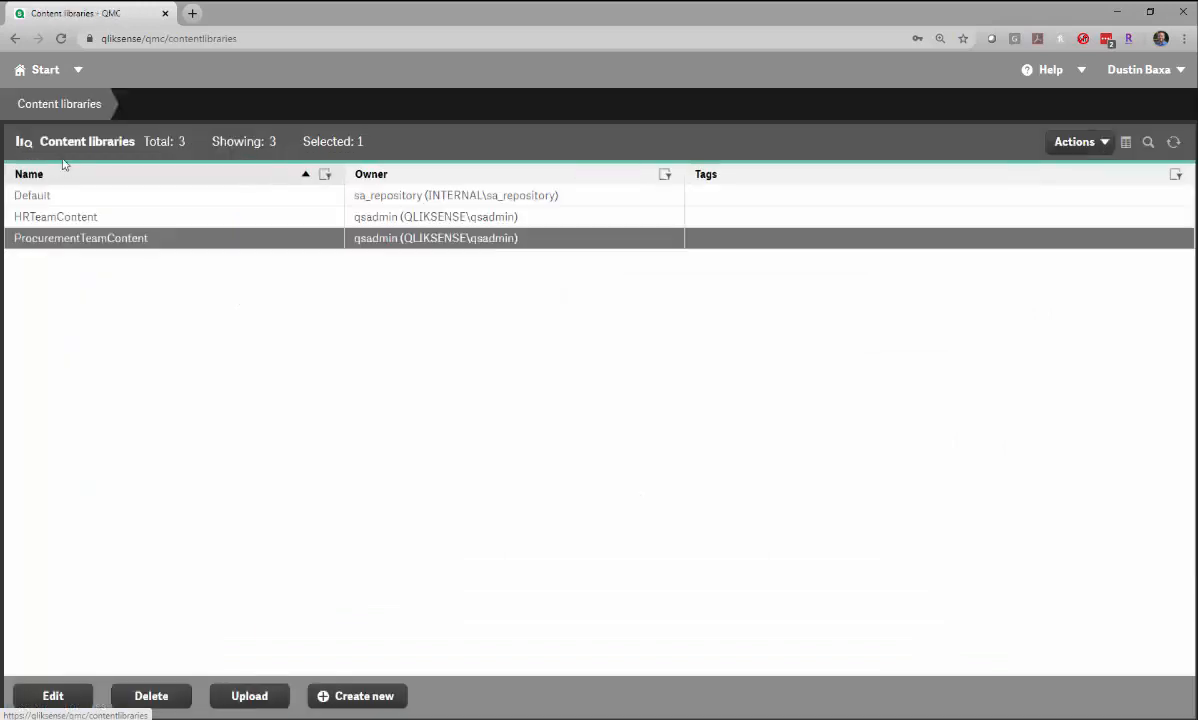
click(93, 222)
double_click(93, 222)
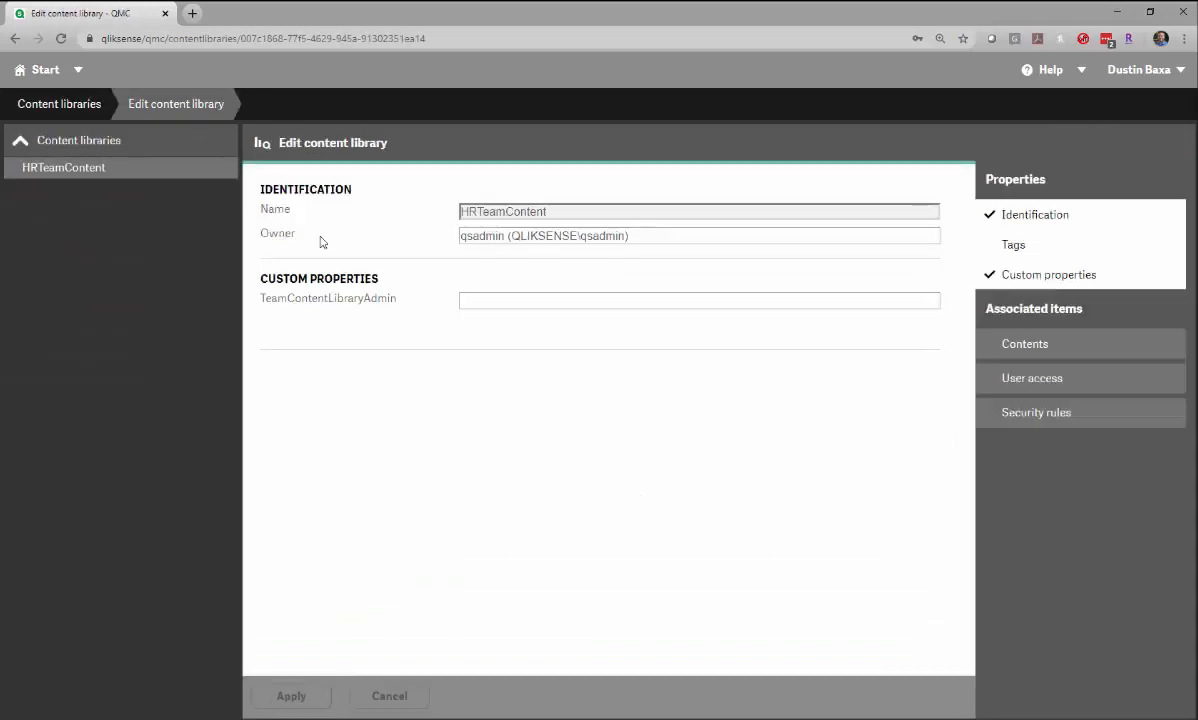
click(465, 297)
click(480, 320)
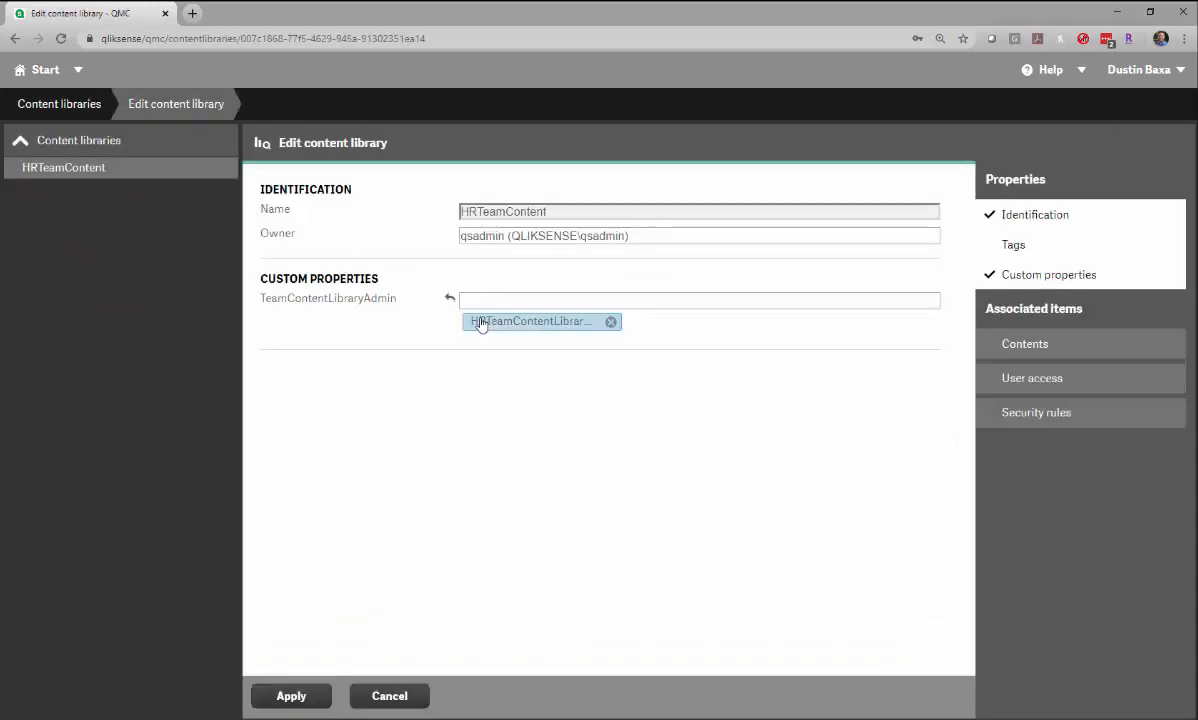
click(284, 694)
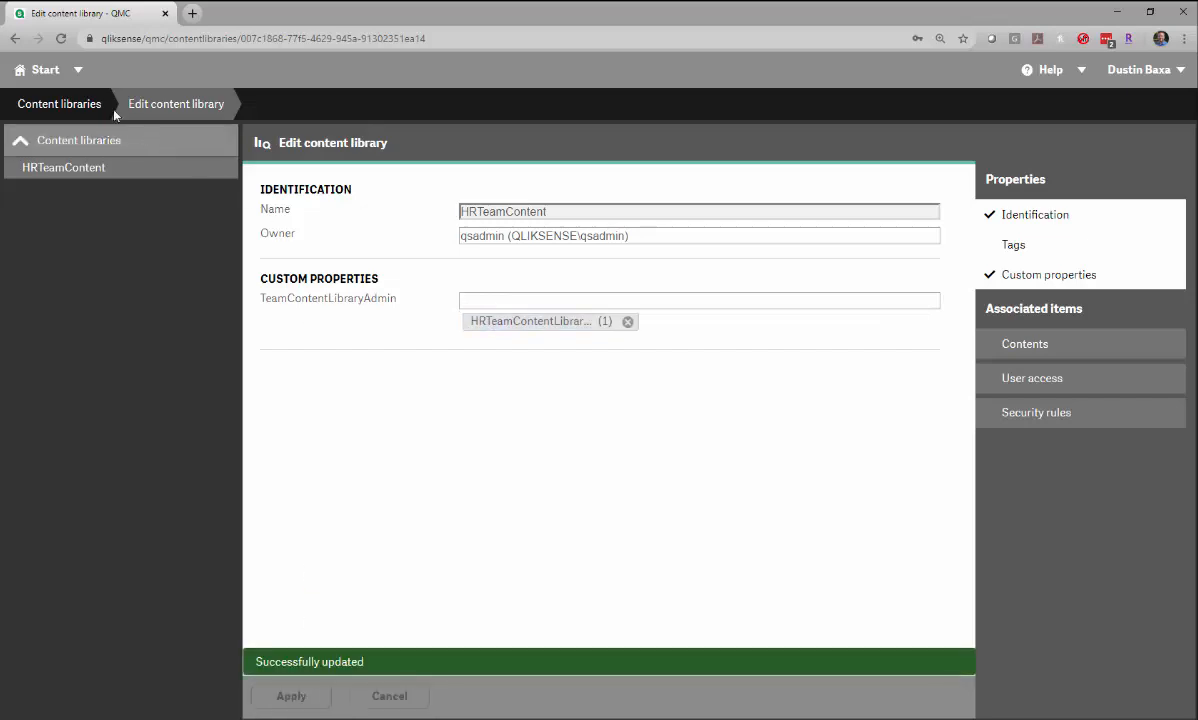
Step: Set the HRTeamContent data connection's TeamContentLibraryAdmin property to HRTeamContentLibraryAdmin and apply the change
click(48, 74)
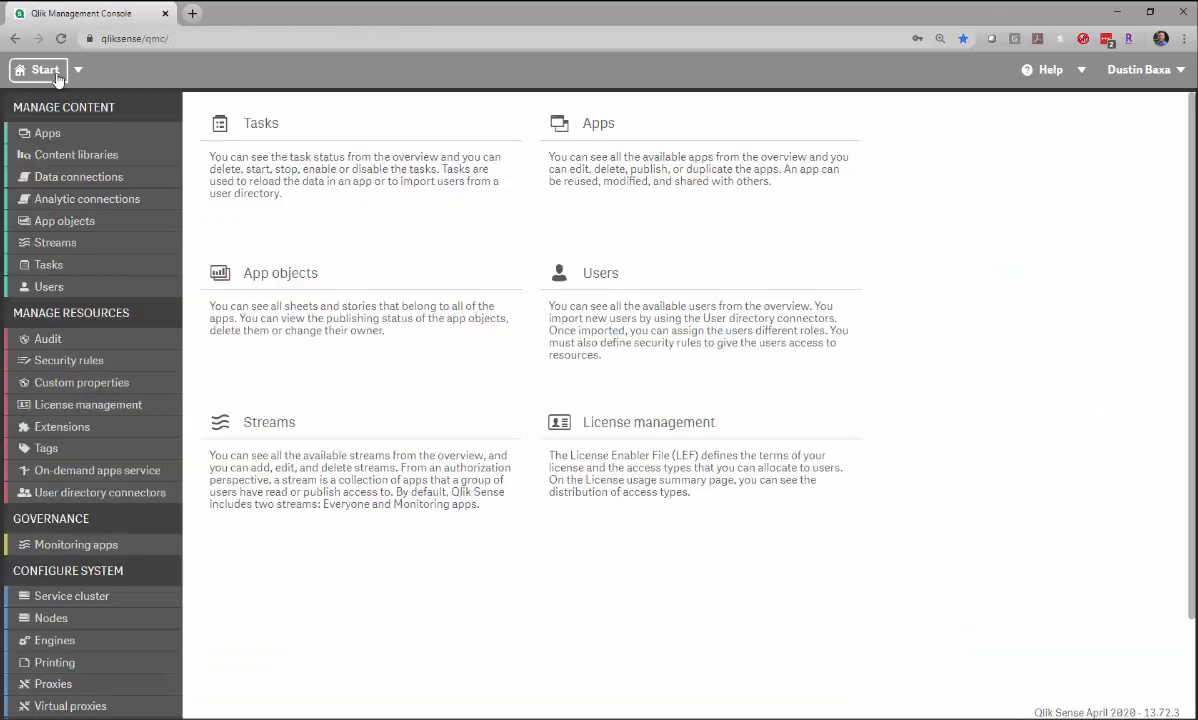
click(86, 178)
double_click(96, 518)
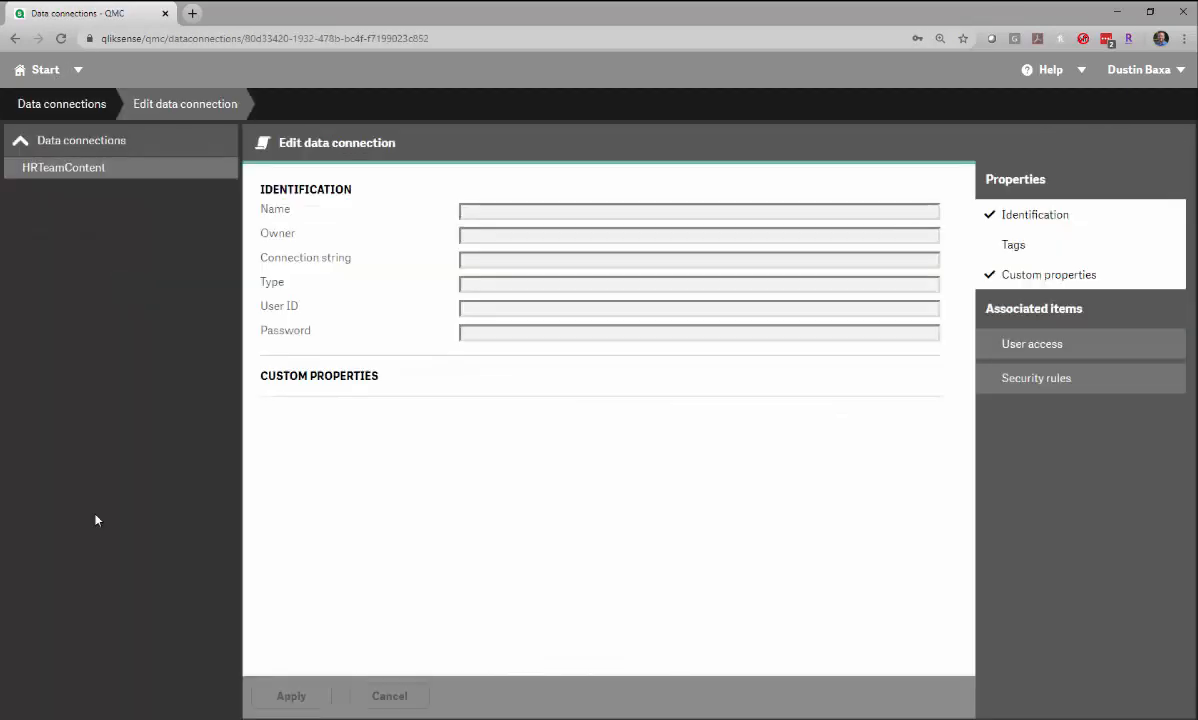
click(508, 498)
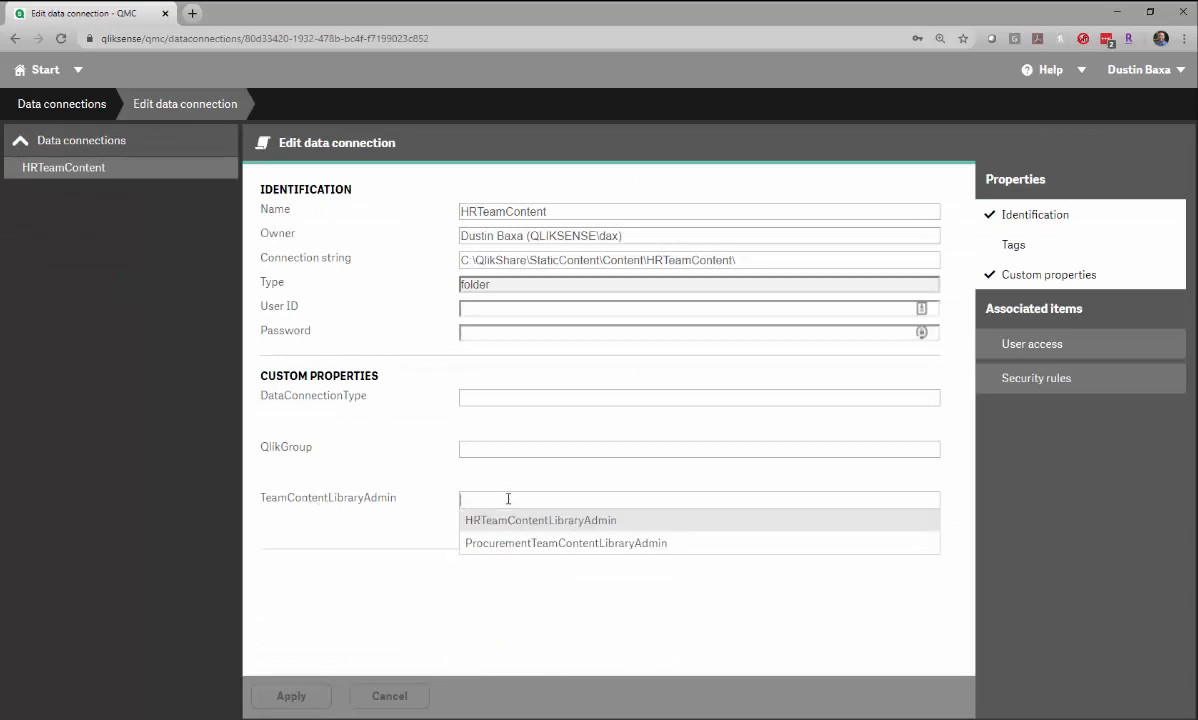
click(500, 522)
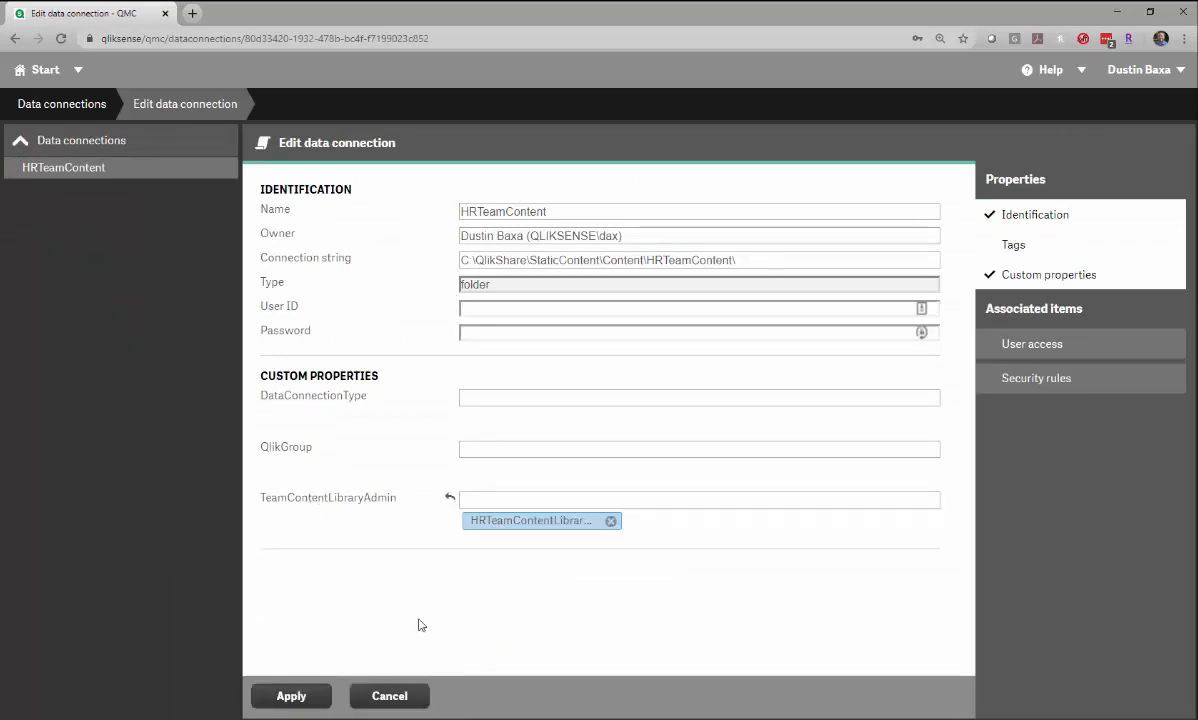
click(308, 697)
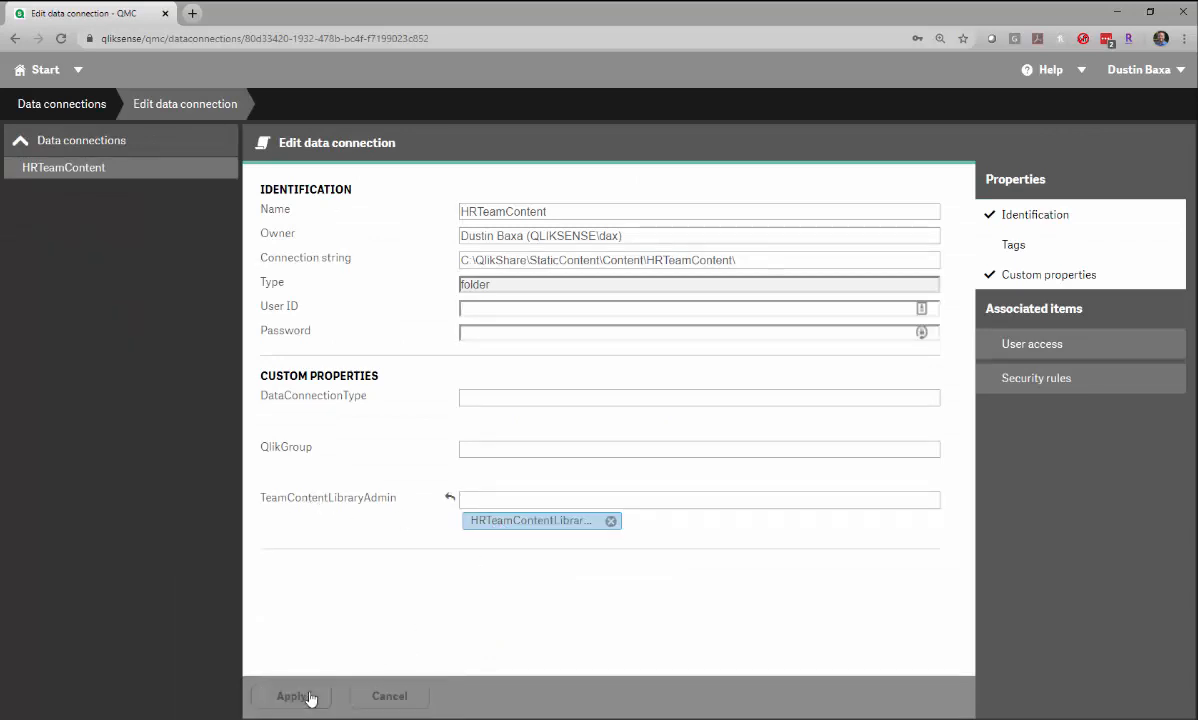
Step: Switch to the HR user's session, reload the management console, list the content libraries and select the Default library
click(50, 106)
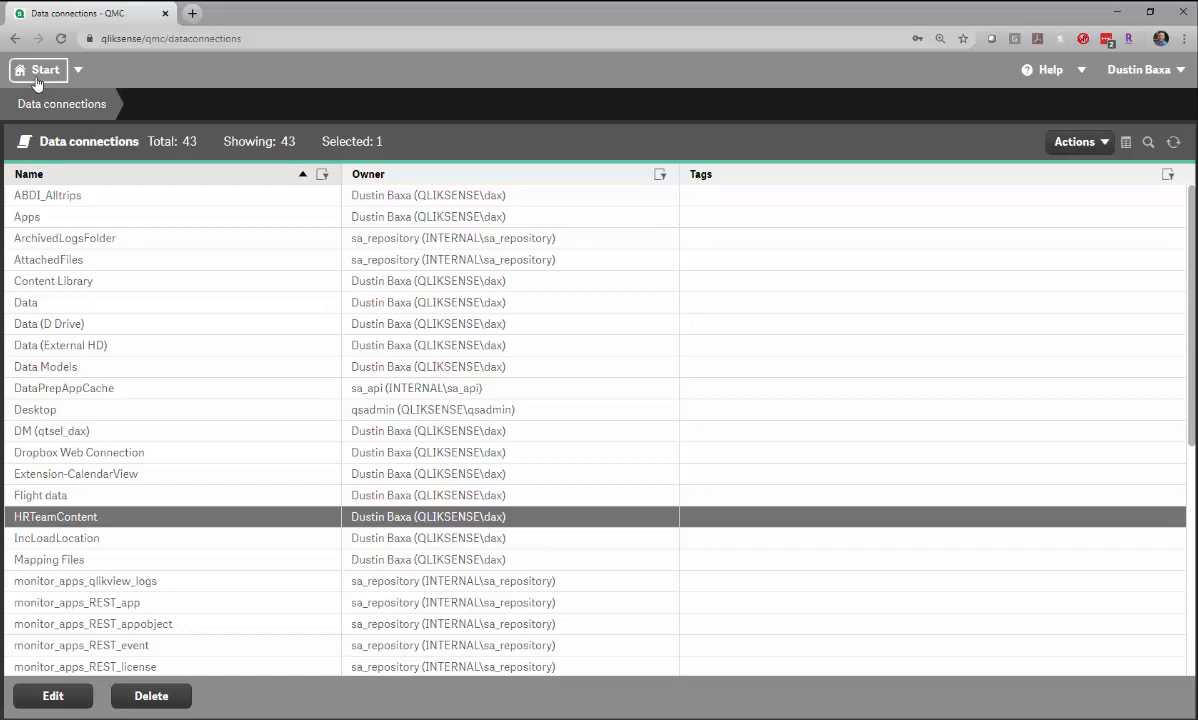
click(37, 81)
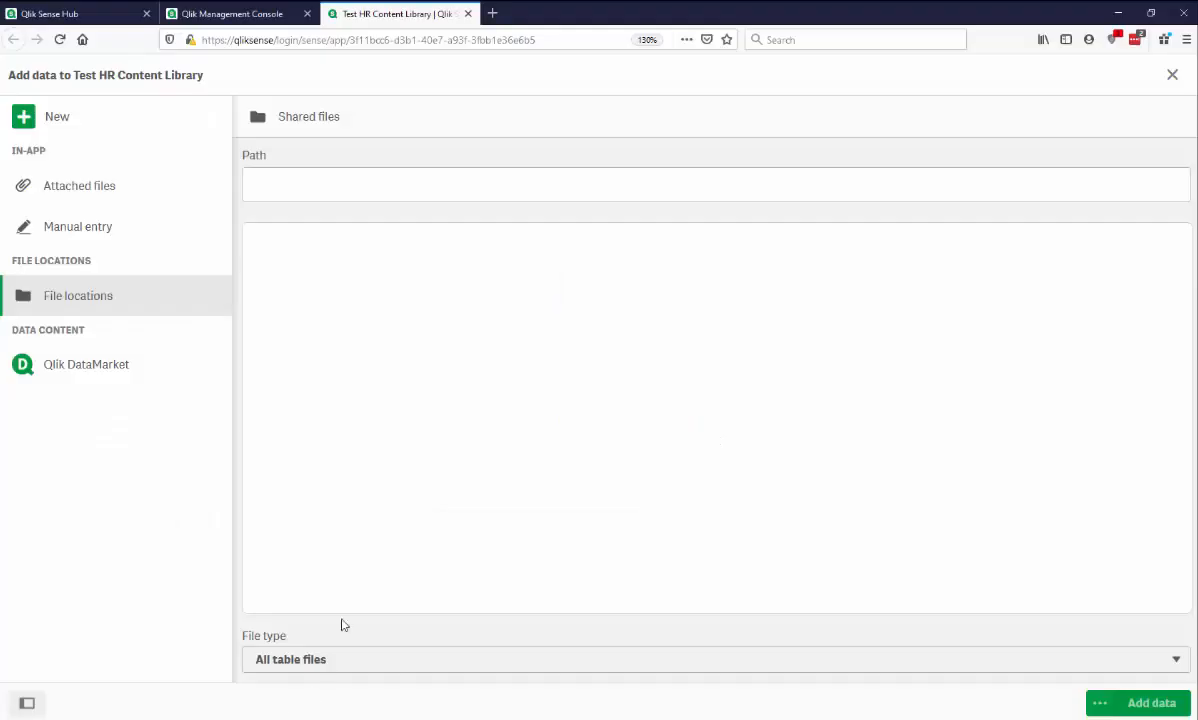
click(66, 14)
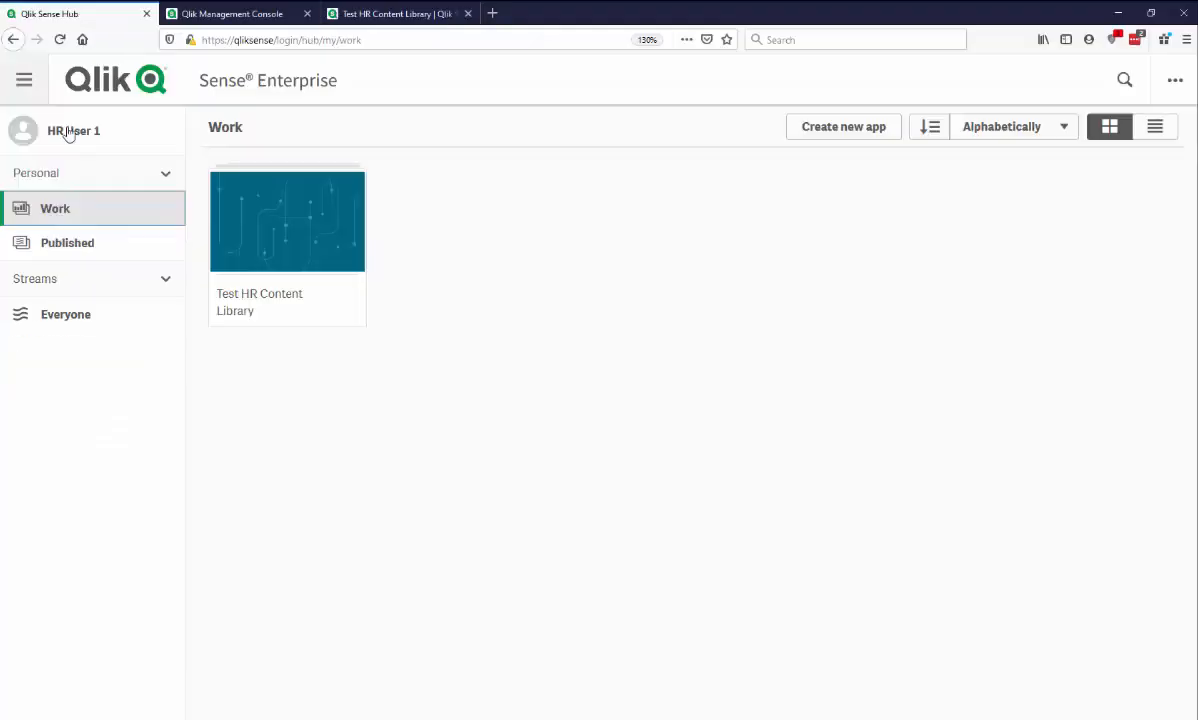
click(232, 14)
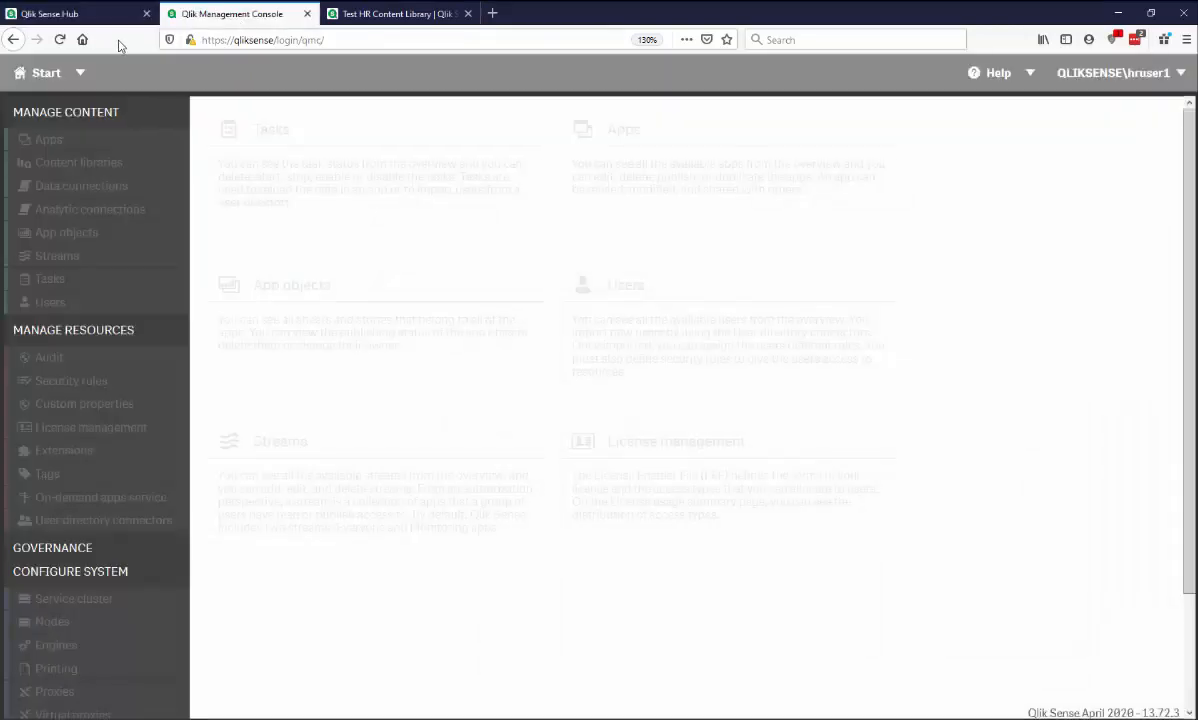
click(60, 40)
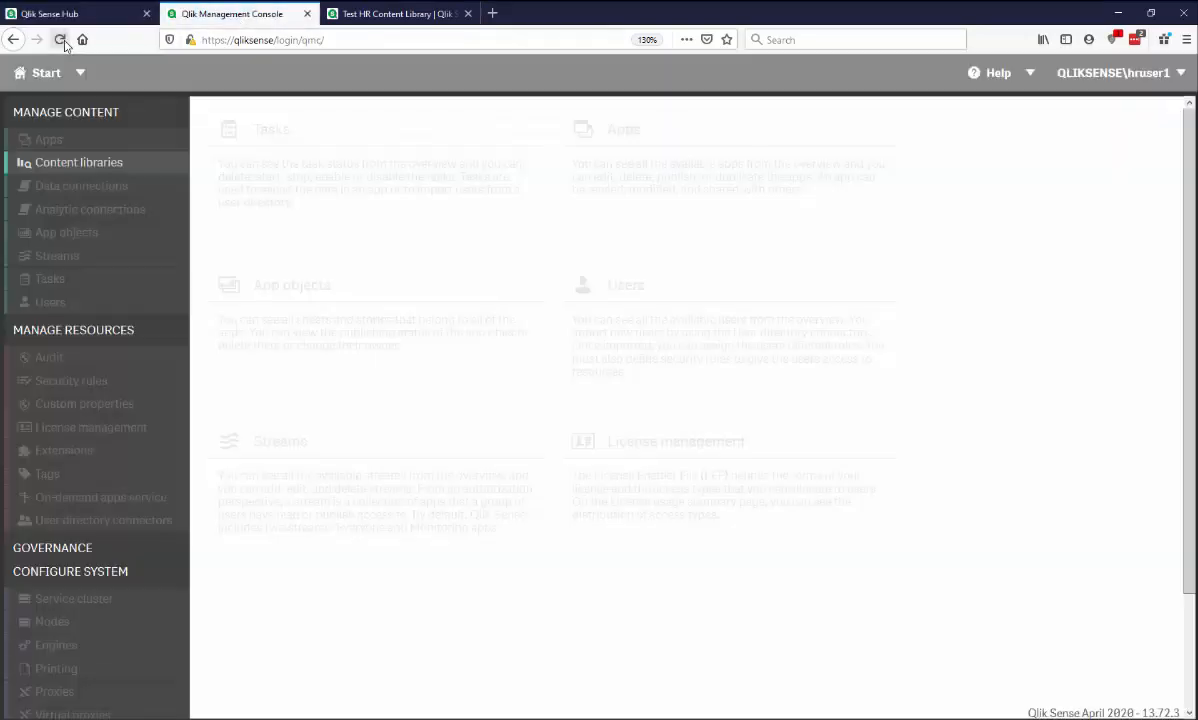
click(112, 165)
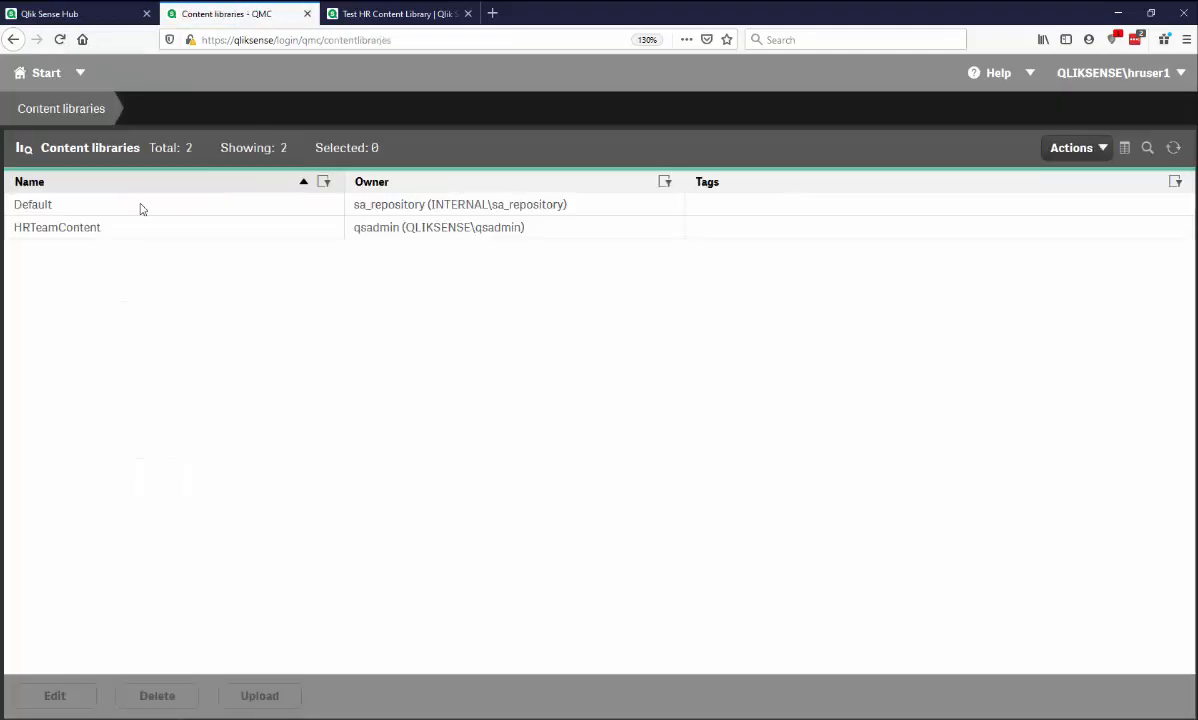
click(64, 207)
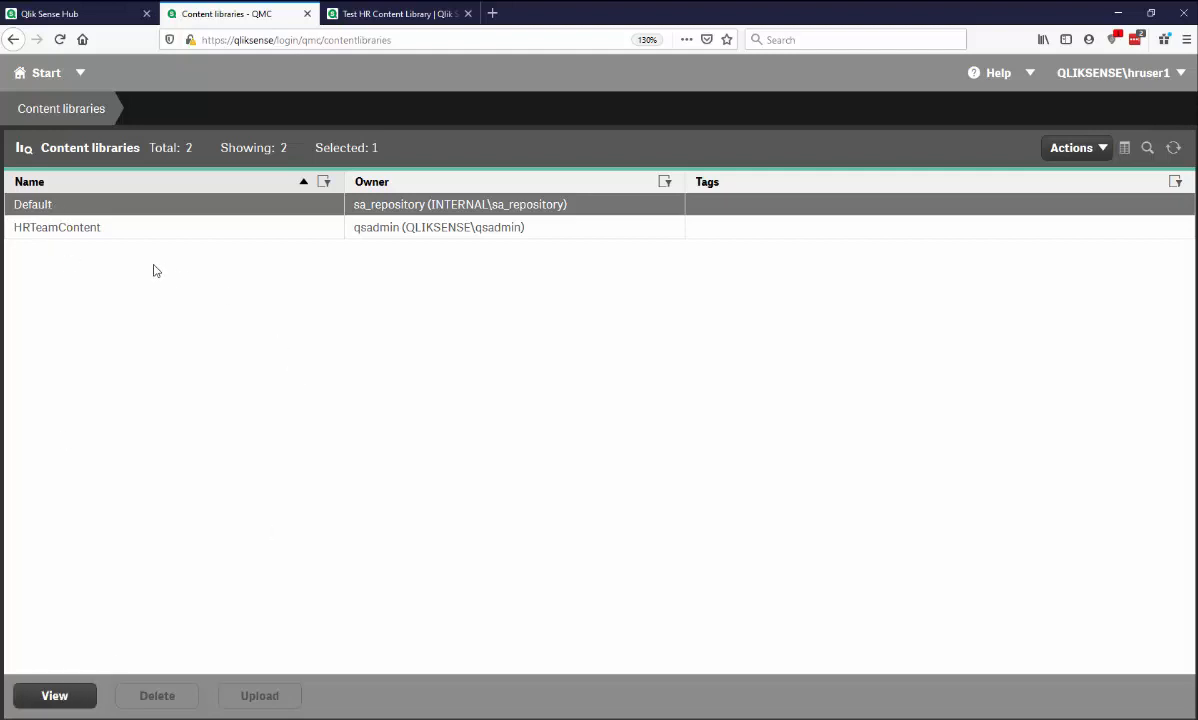
Step: Upload Recipients.txt from the QlikBeginnersWorkshop folder to the contents of the HRTeamContent content library
click(86, 230)
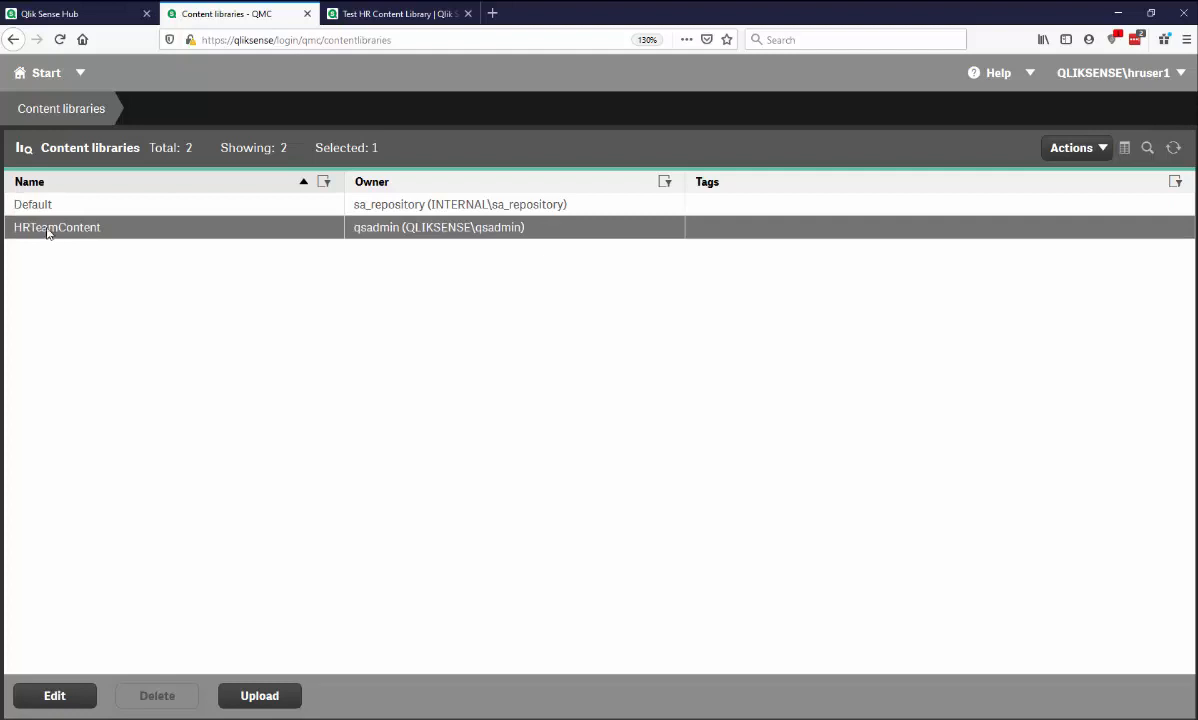
click(60, 696)
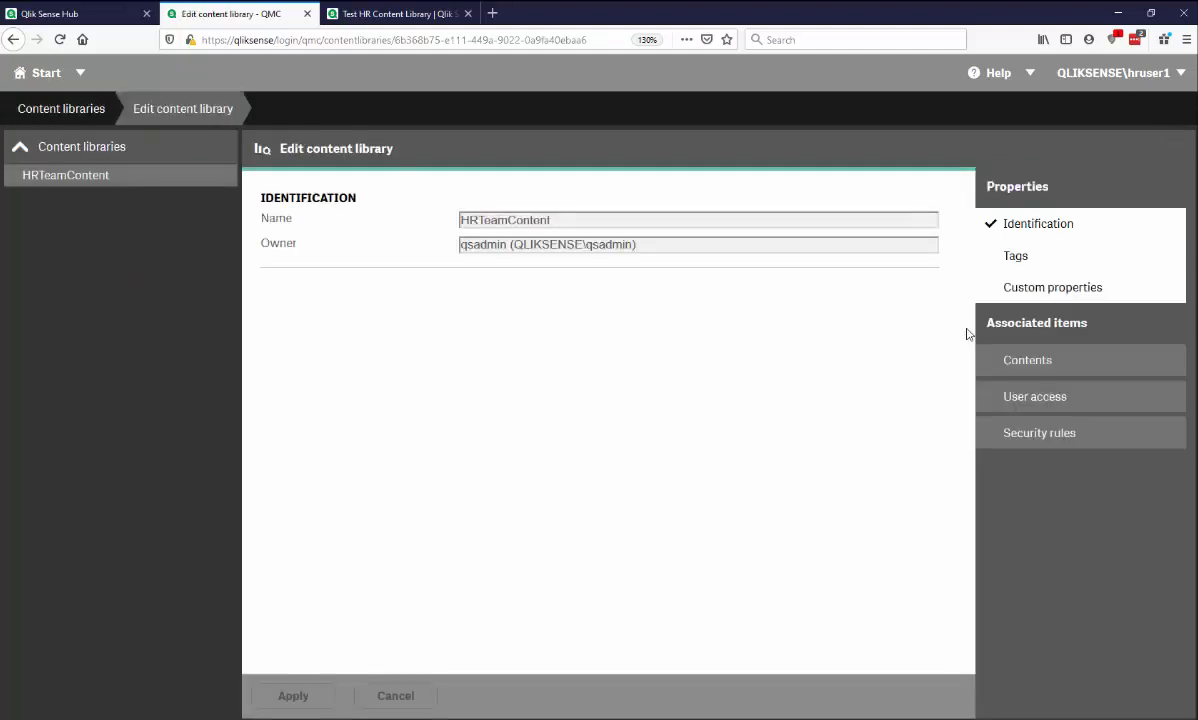
click(1032, 358)
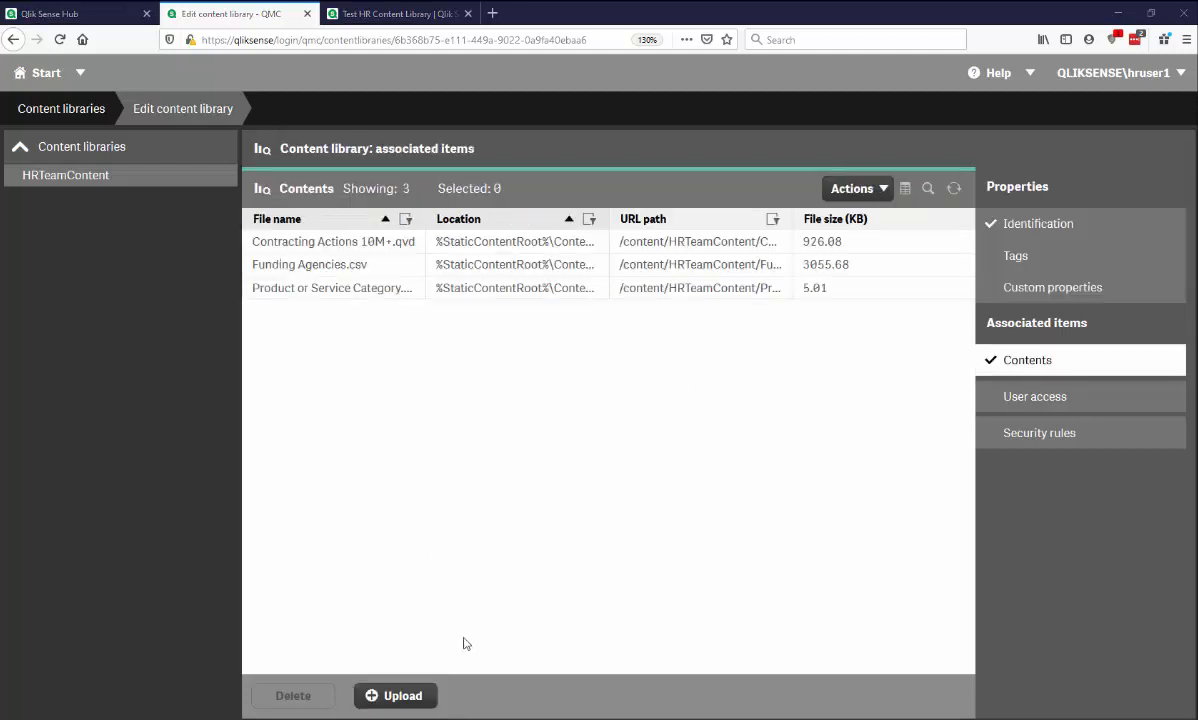
click(405, 697)
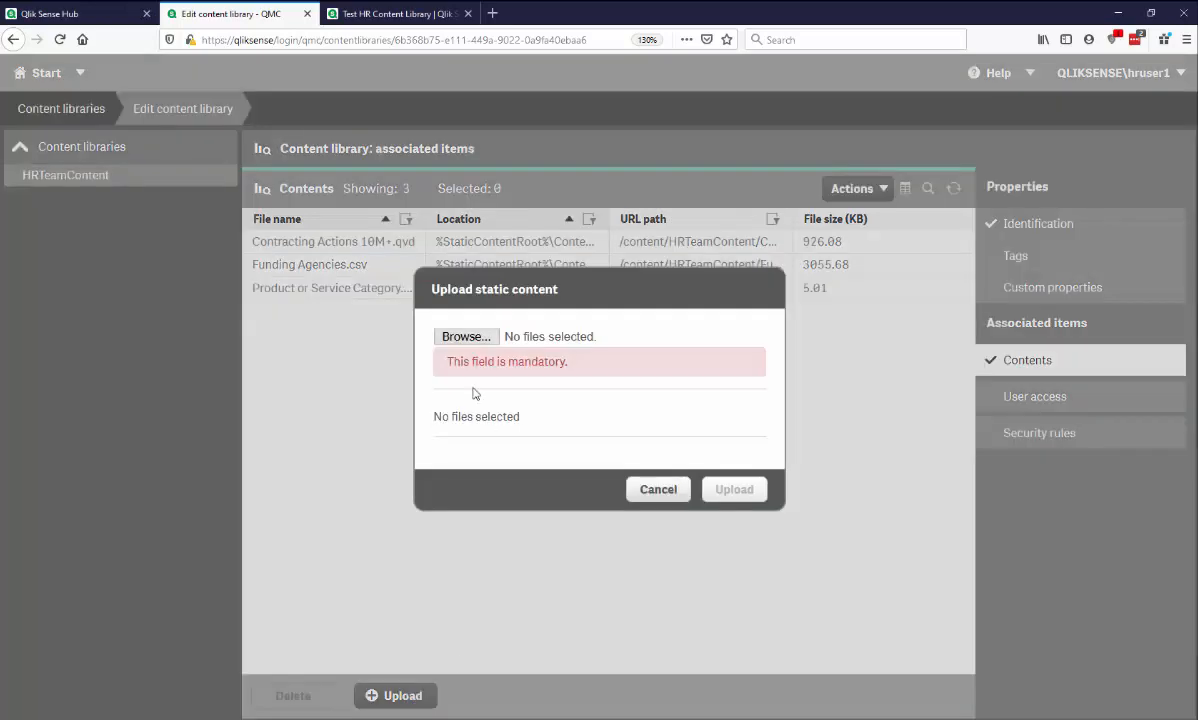
click(460, 338)
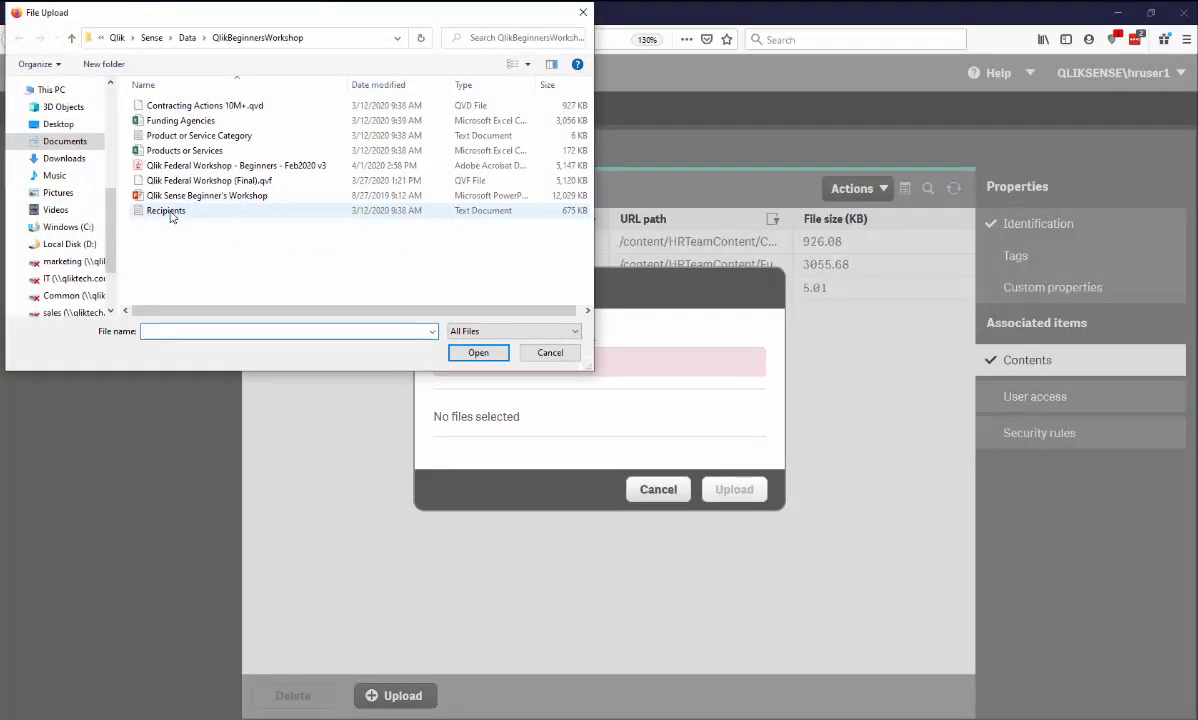
click(166, 211)
click(478, 353)
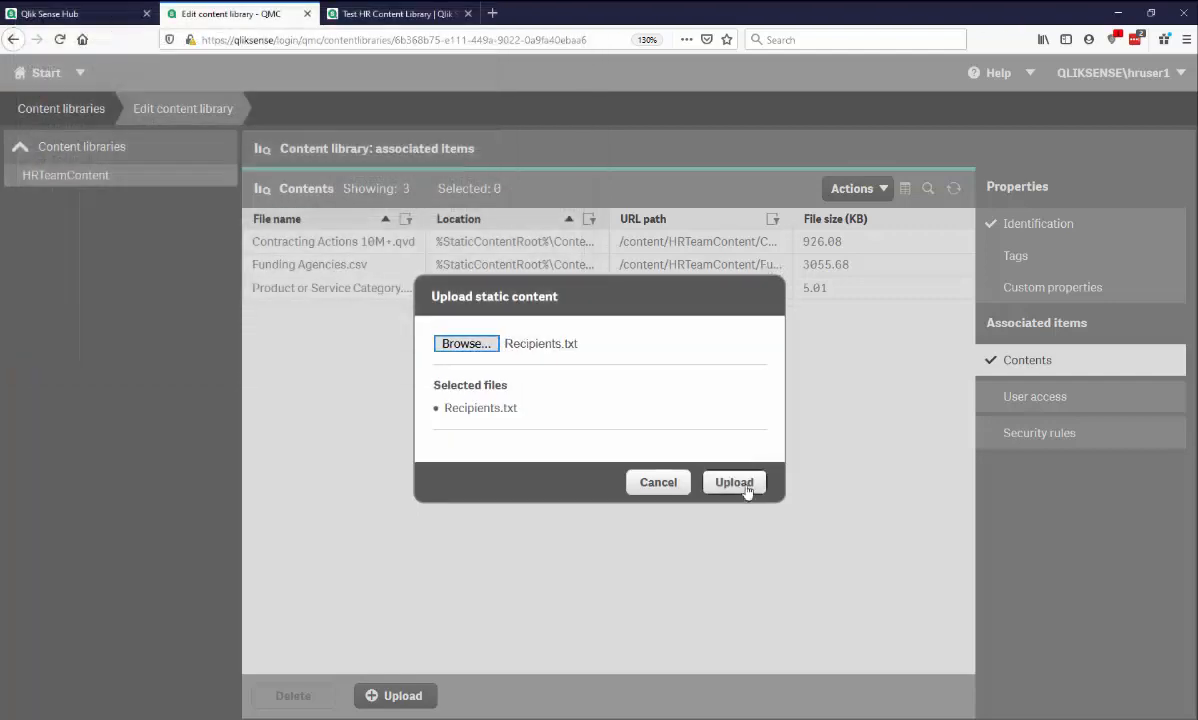
click(735, 484)
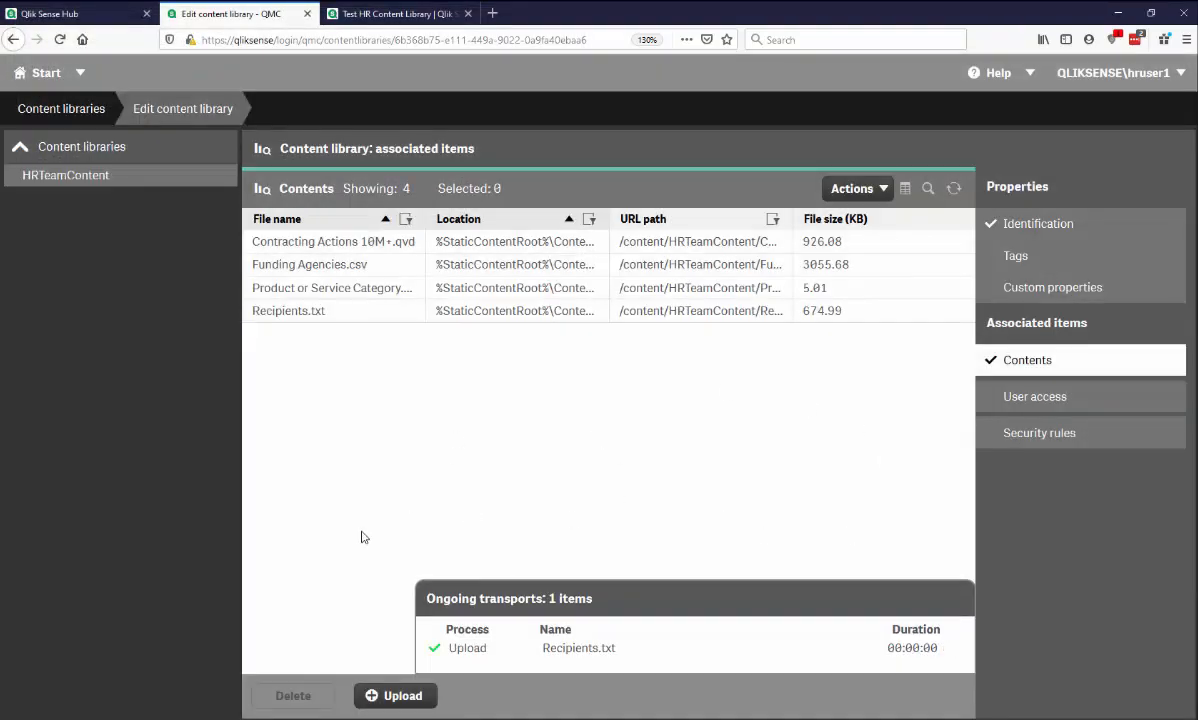
Step: Reload the Test HR Content Library app and preview Contracting Actions 10M+.qvd from the HRTeamContent file location
click(351, 14)
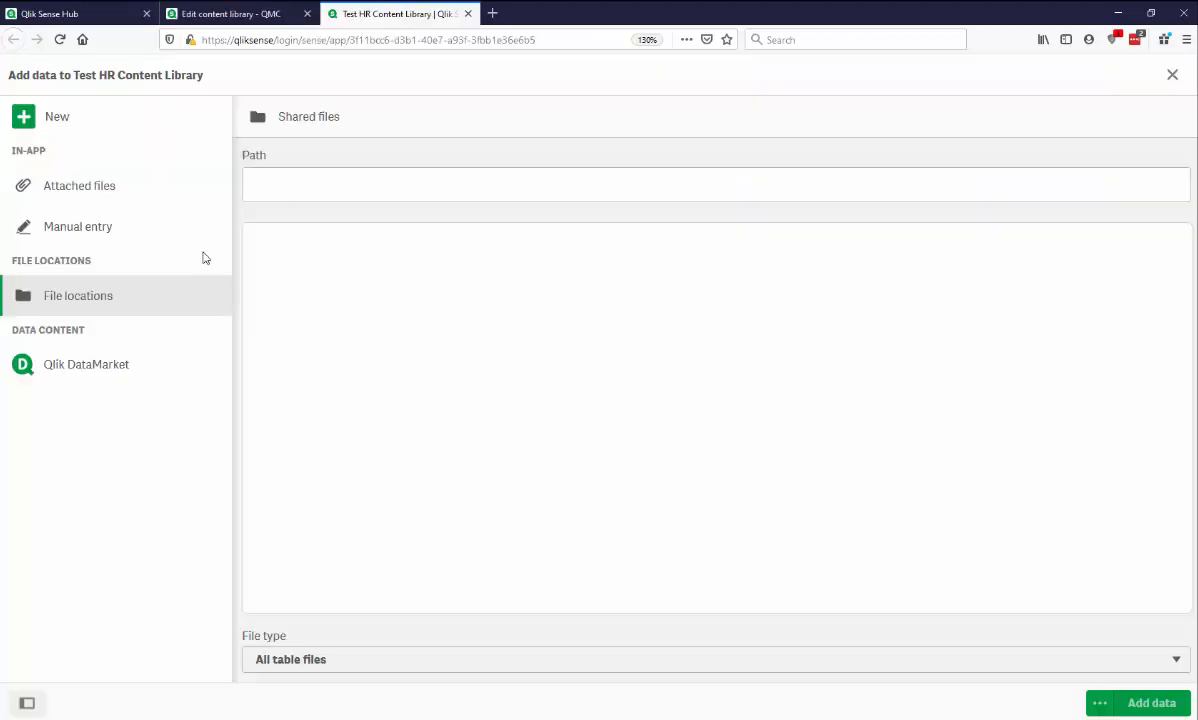
click(75, 220)
click(85, 299)
click(60, 39)
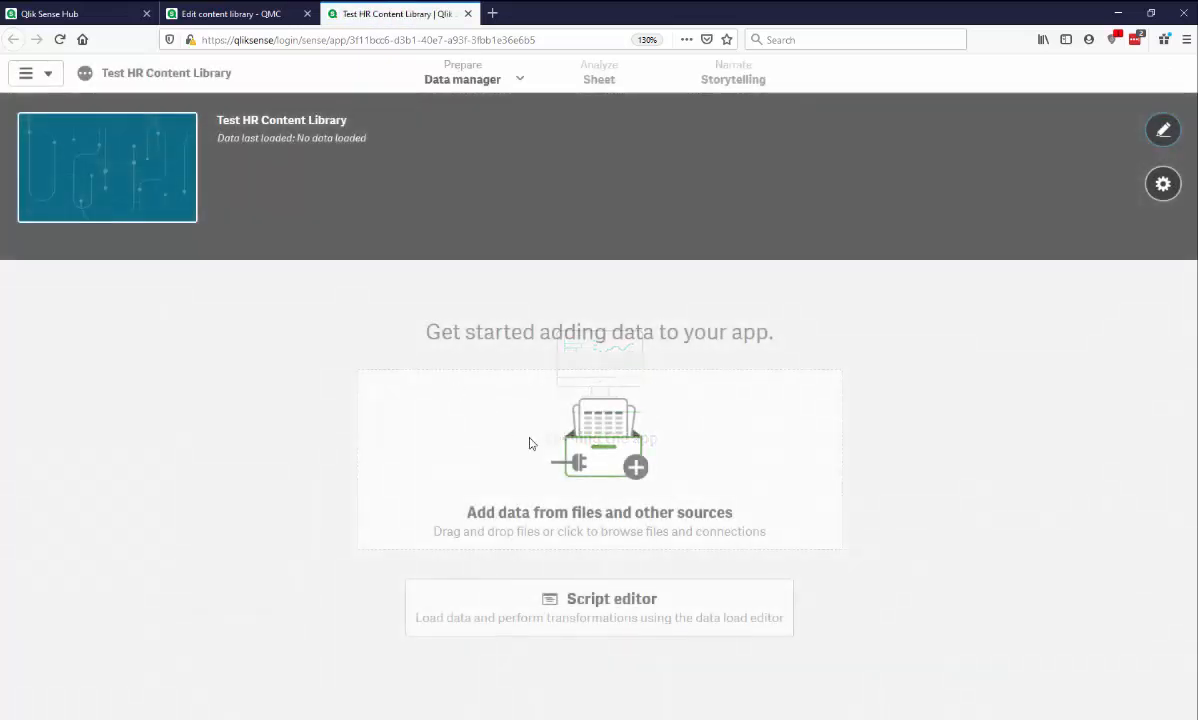
click(621, 488)
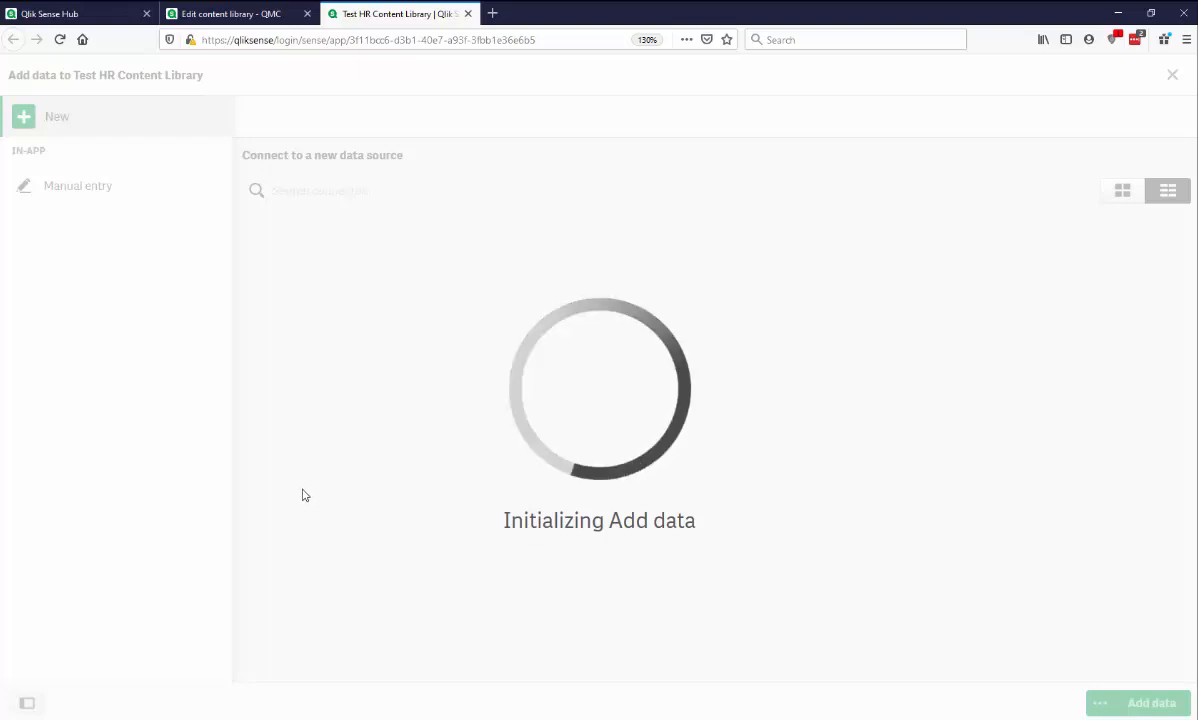
click(84, 292)
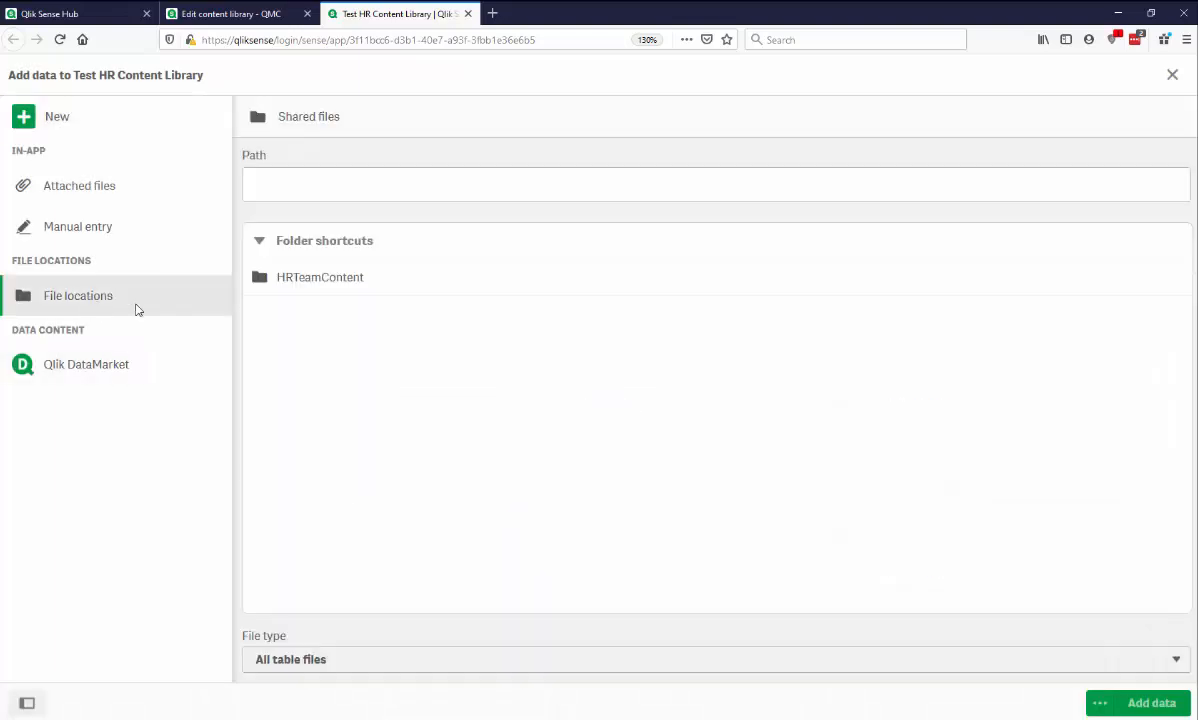
click(300, 285)
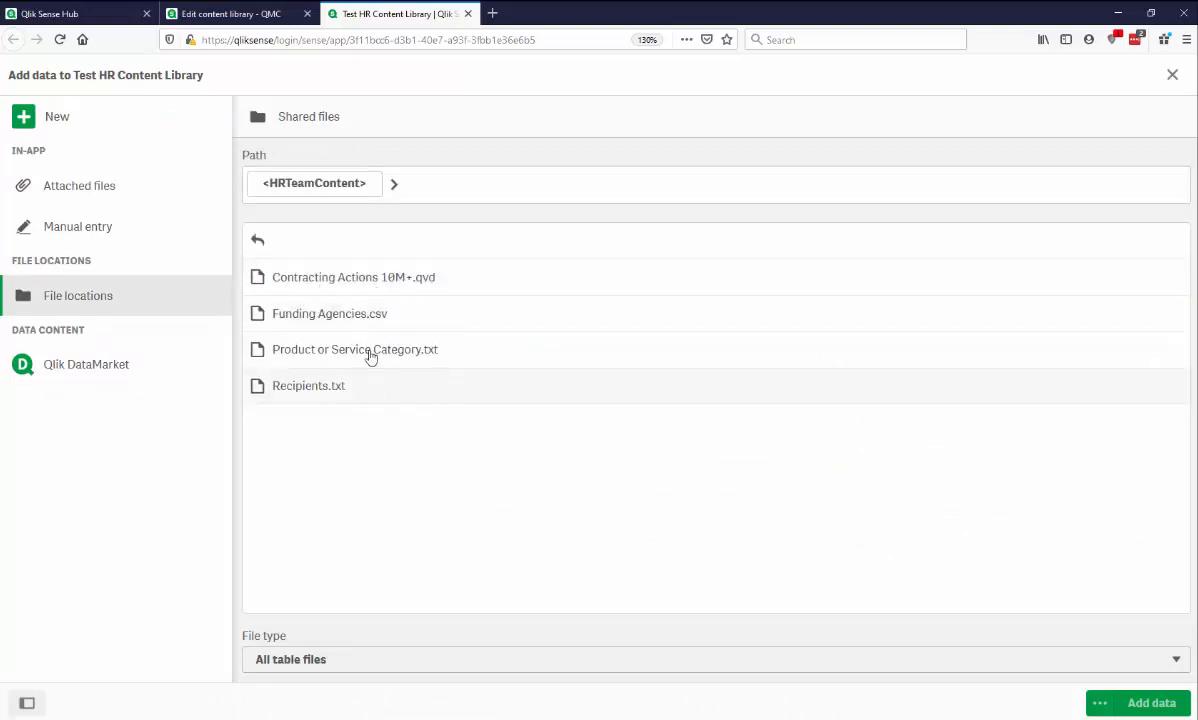
click(364, 277)
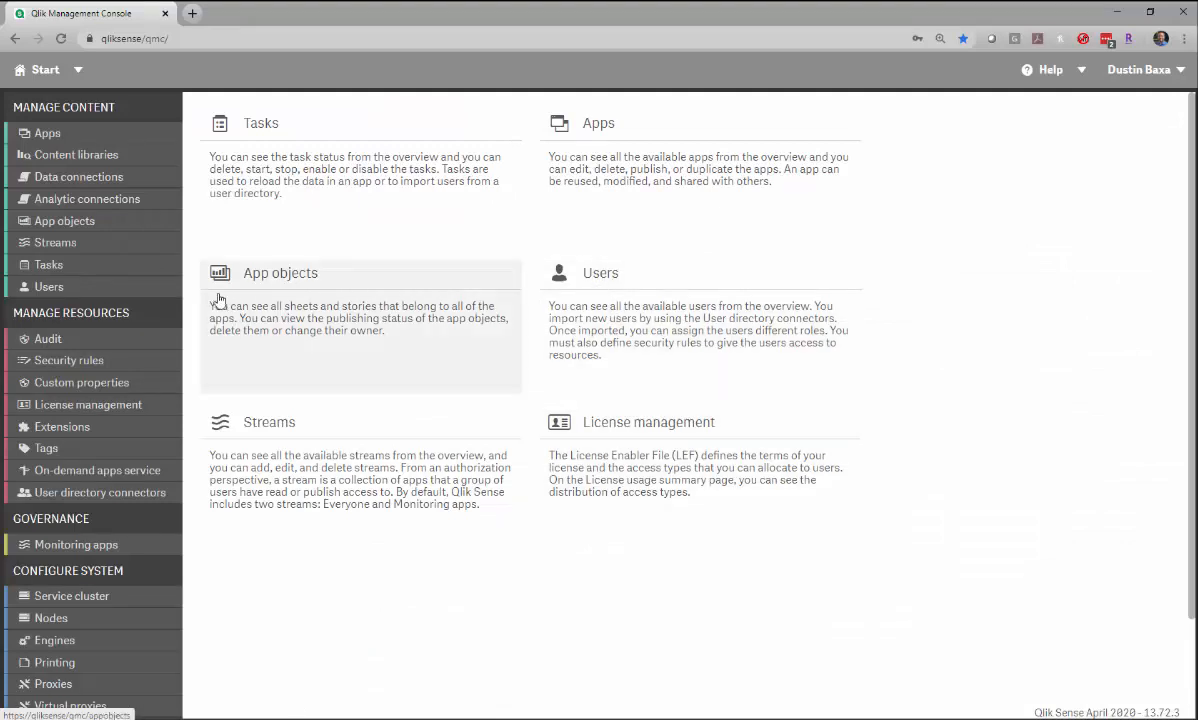
Step: In the administrator's management console, add ProcurementTeamContentLibraryAdmin to HR User 1's TeamContentLibraryAdmin property and apply the change
click(613, 306)
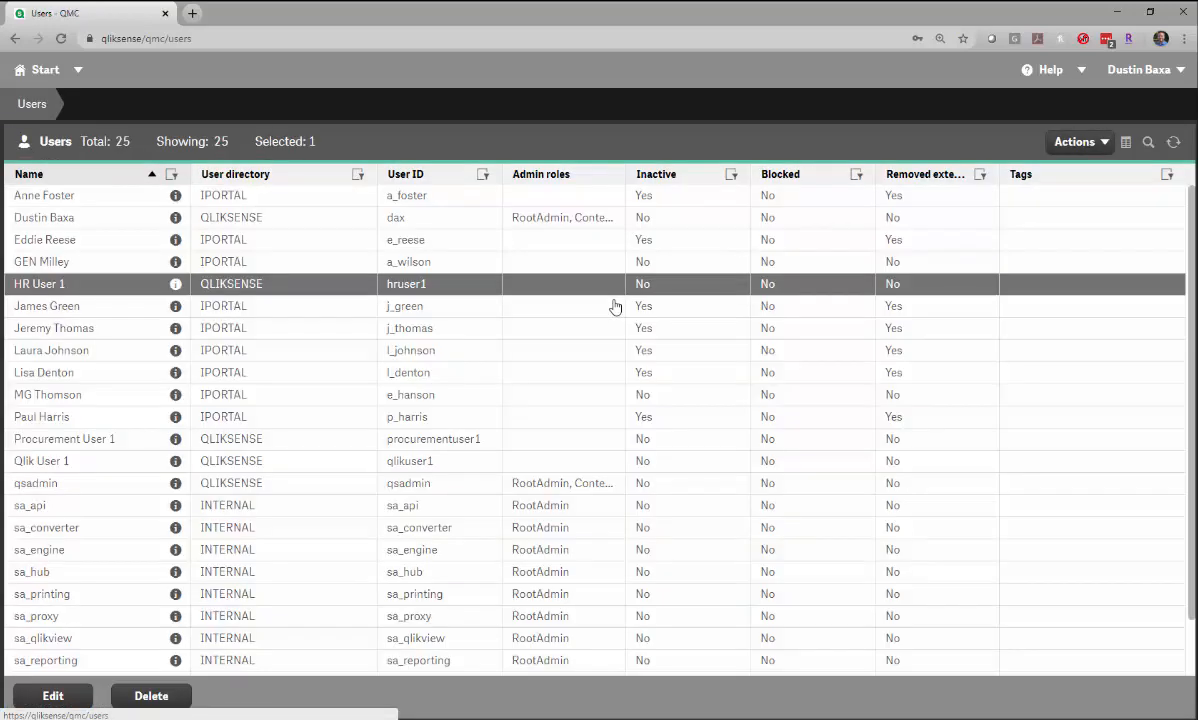
double_click(93, 290)
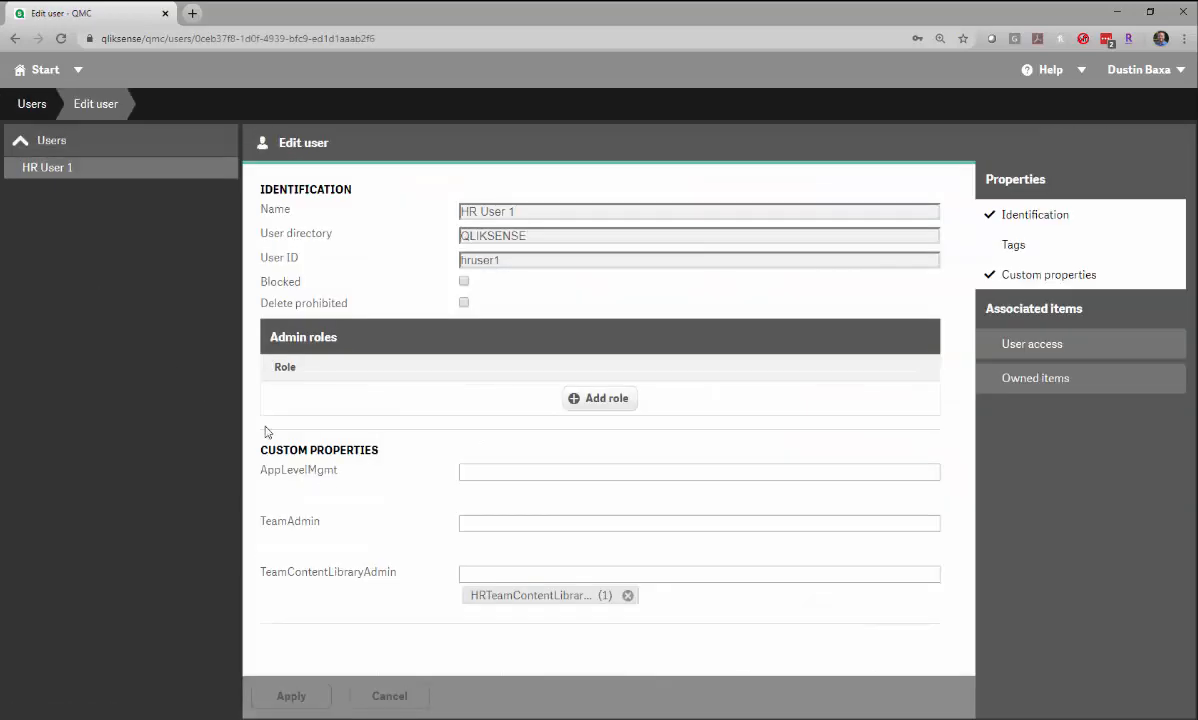
click(514, 579)
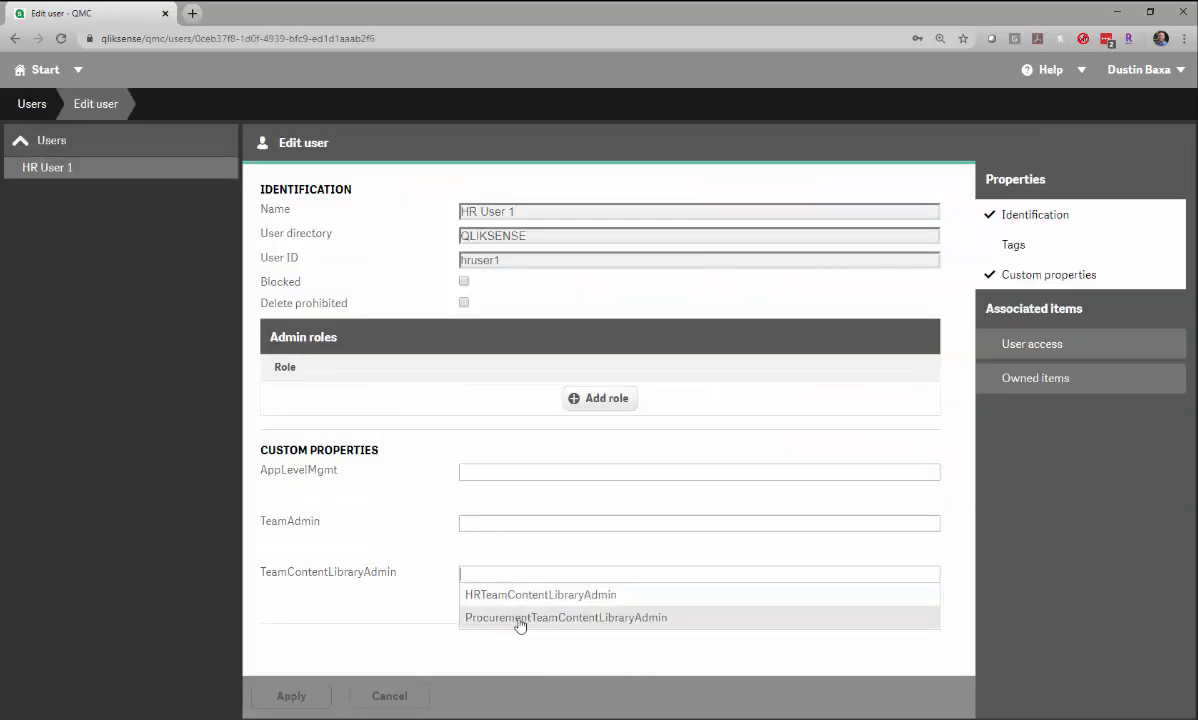
click(517, 618)
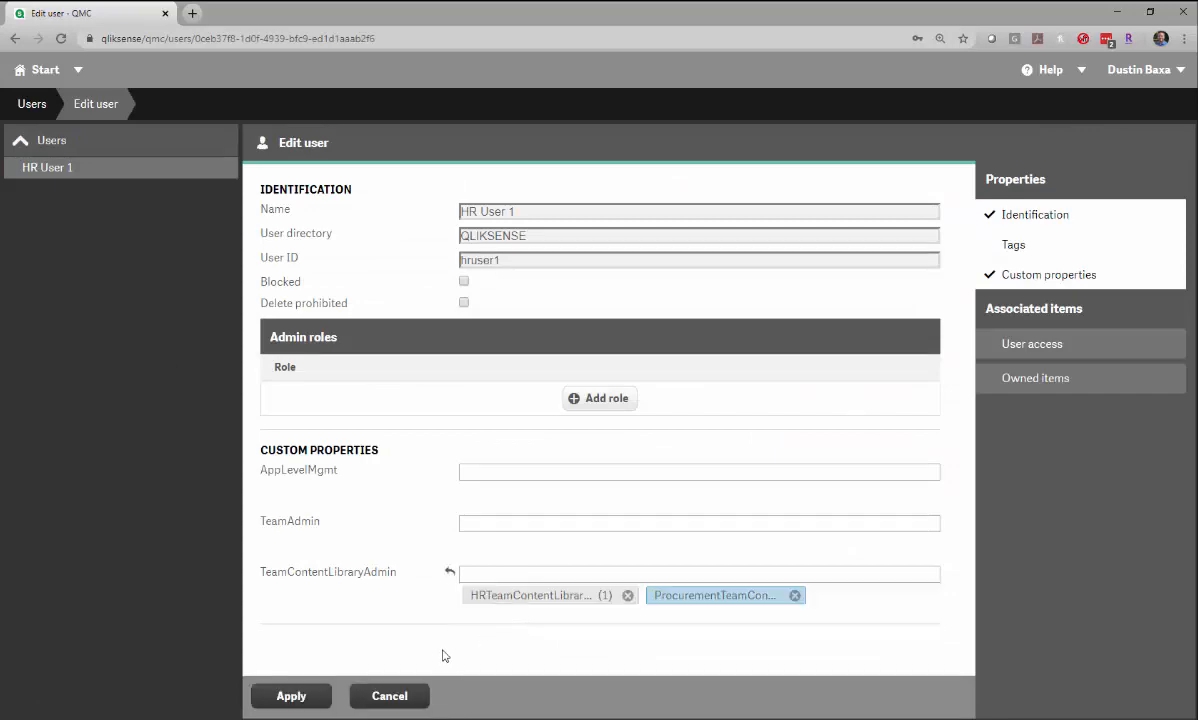
click(295, 697)
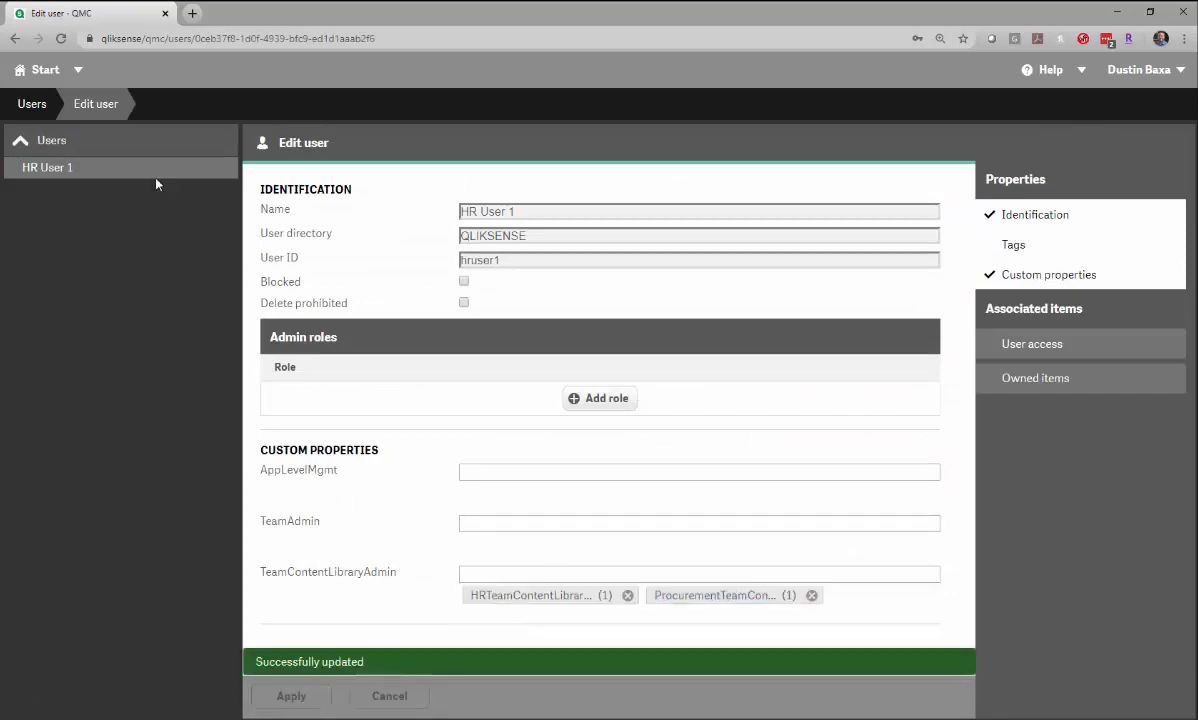
Step: Check the TeamContentLibraryAdmin property of the ProcurementTeamContent content library and return to the library list
click(30, 104)
click(36, 72)
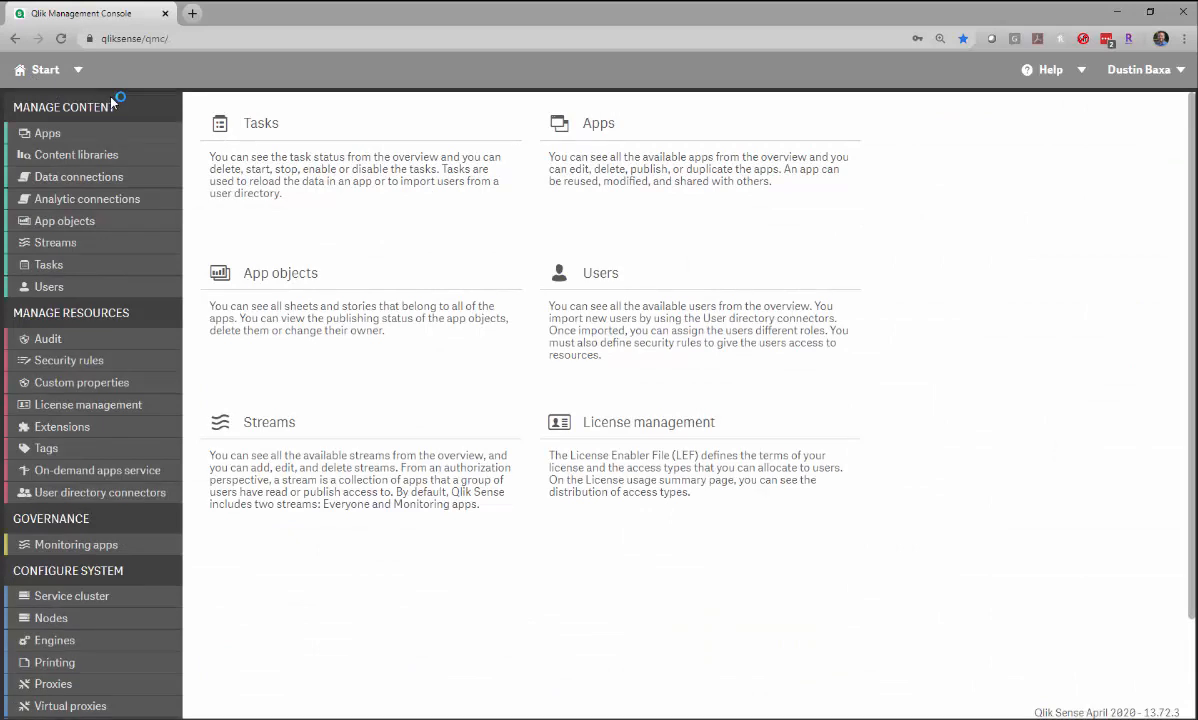
click(80, 156)
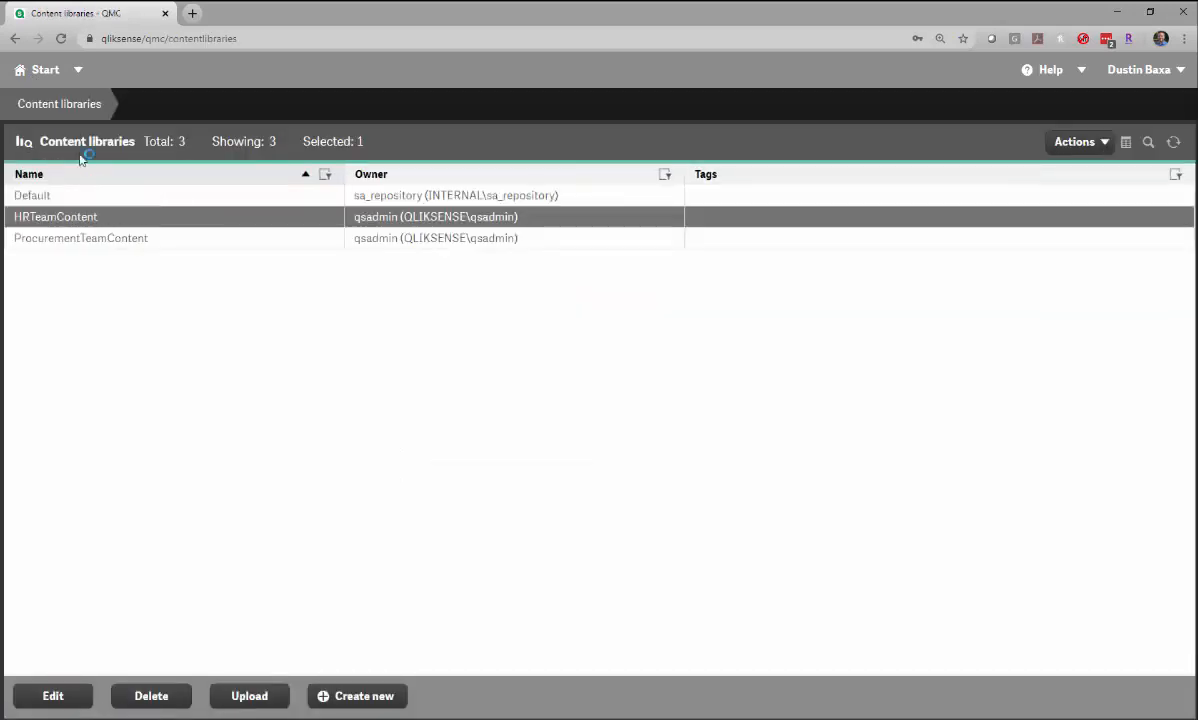
double_click(64, 239)
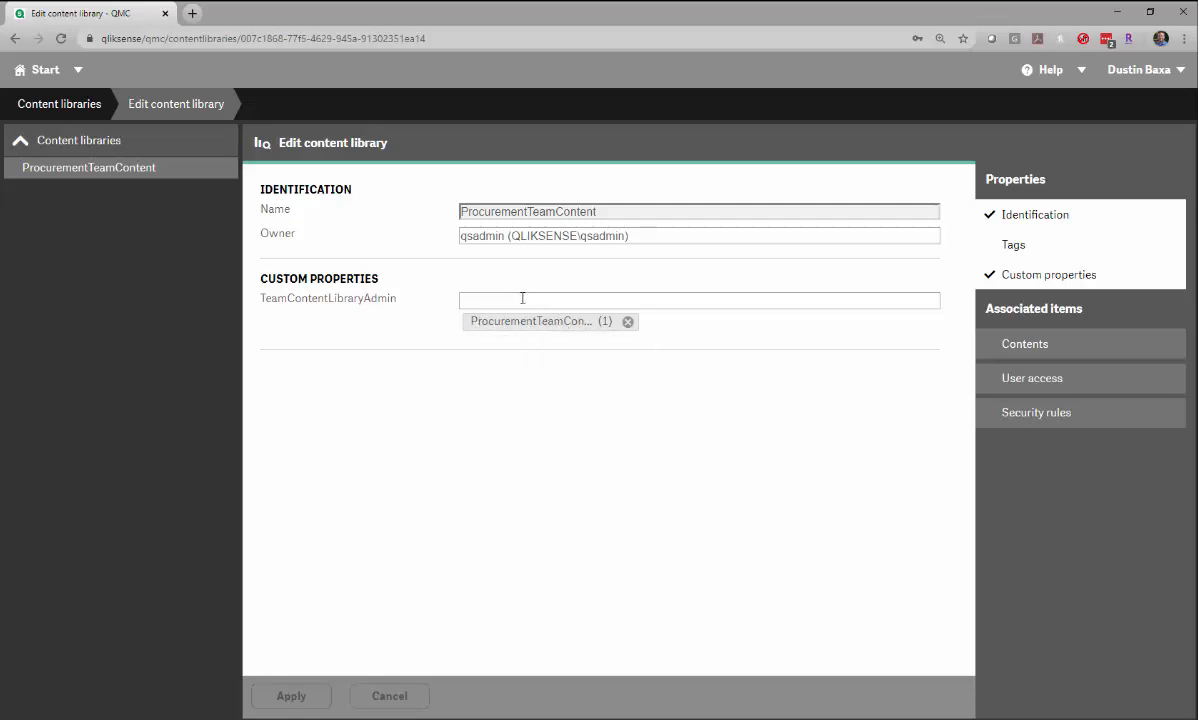
click(60, 104)
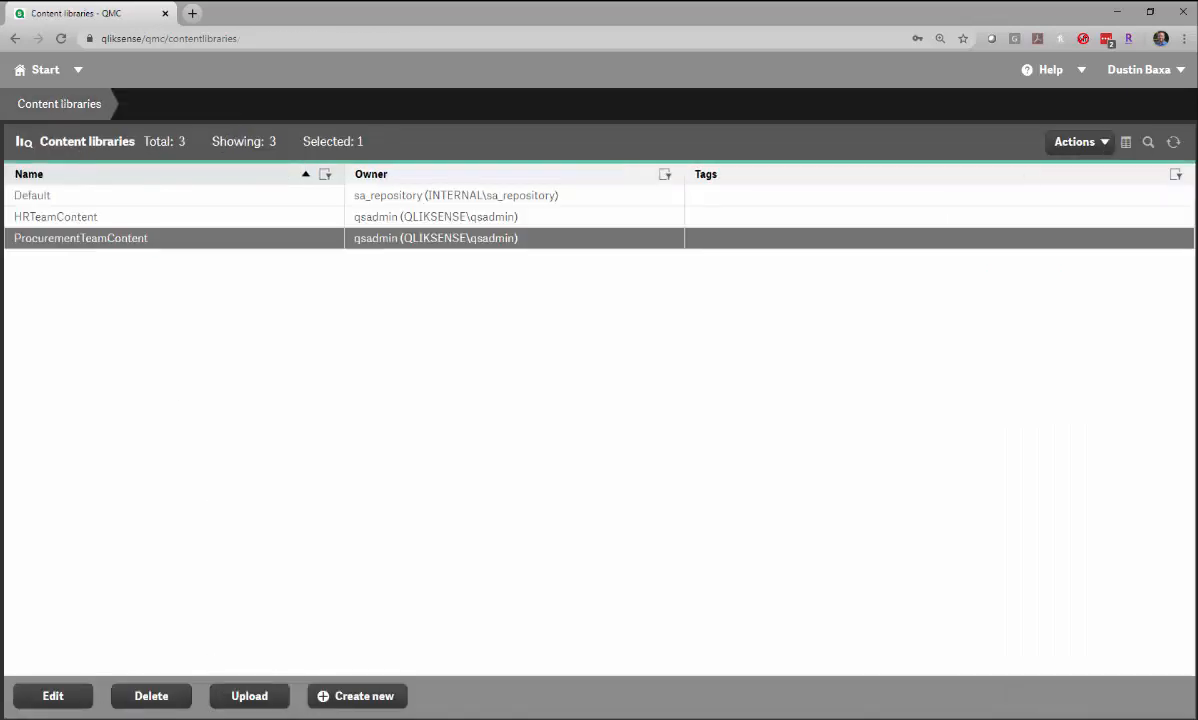
Step: Switch back to the HR user's management console and reopen the content library list
click(405, 719)
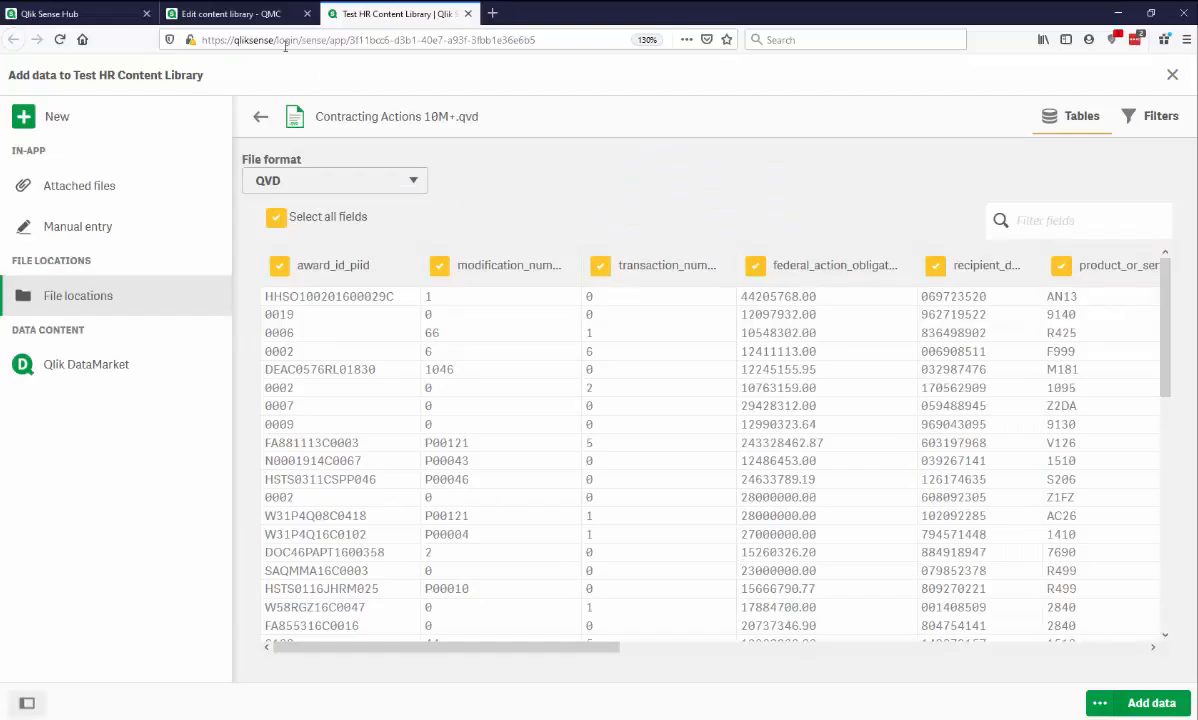
click(250, 19)
click(66, 112)
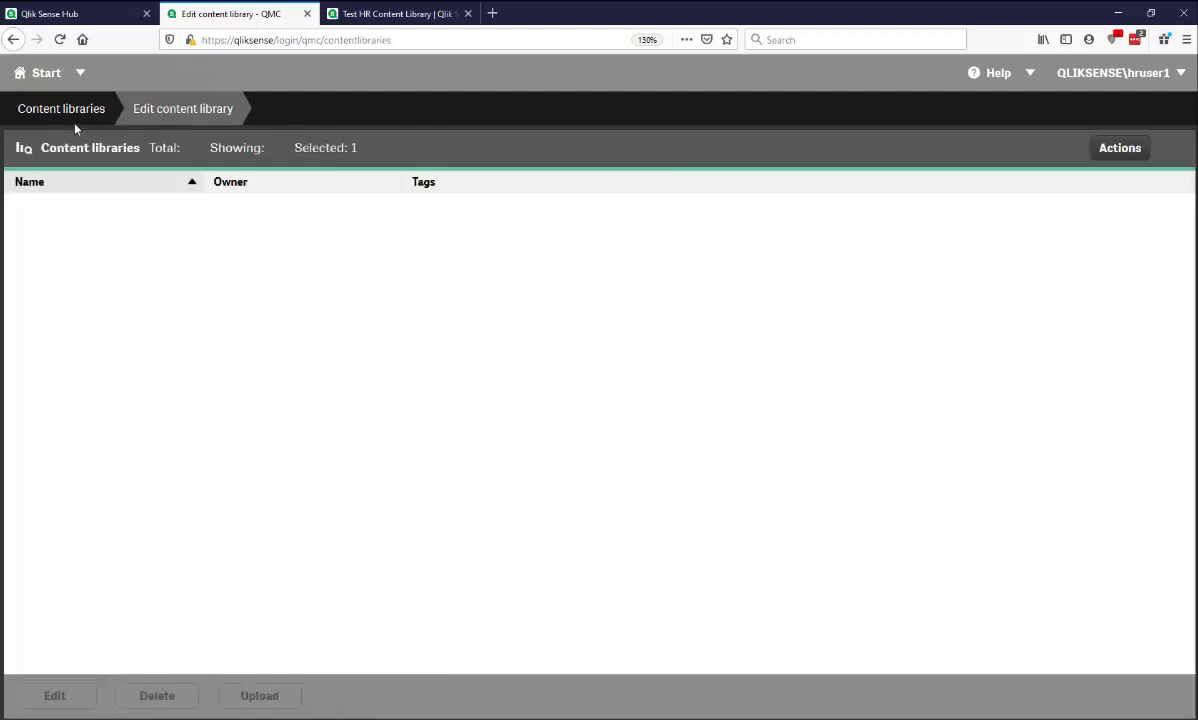